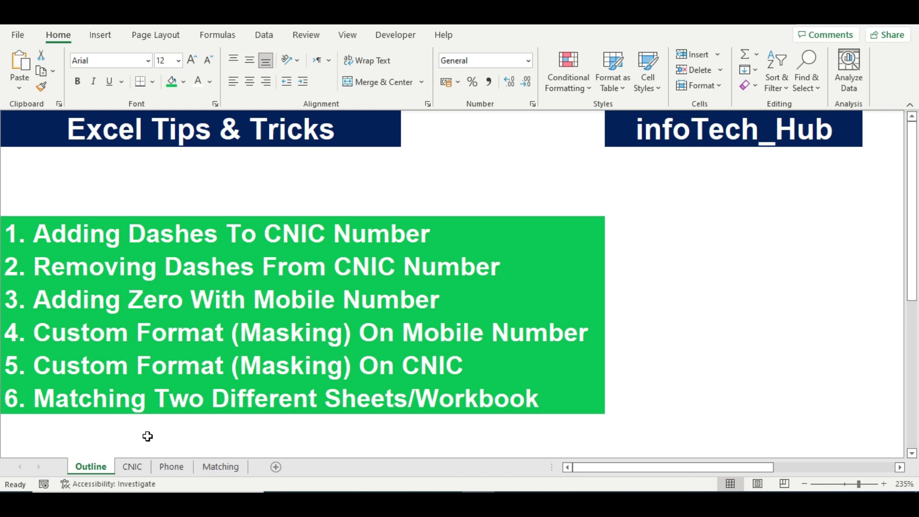
Open the CNIC sheet with its 'Adding & Removing Dashes From CNIC Number' table.
{"action": "left_click", "coordinate": [133, 467]}
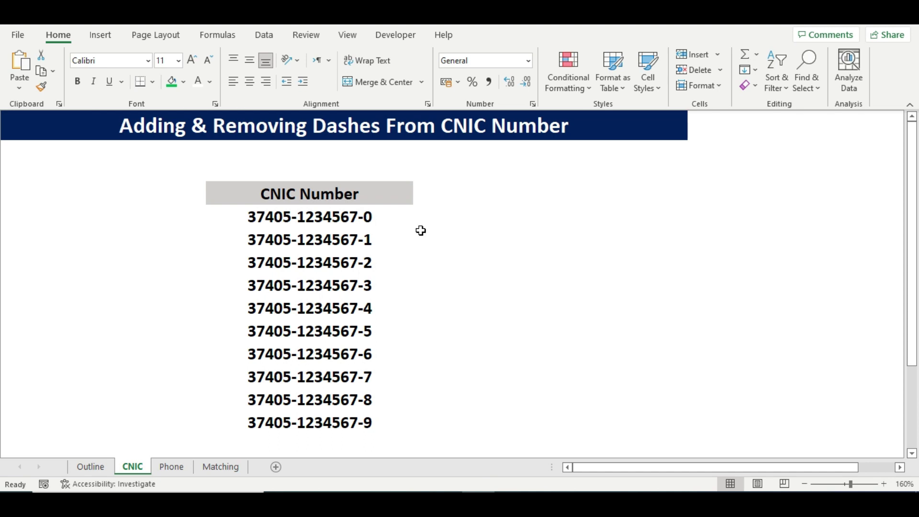
Replace every '-' with nothing using Ctrl+H (20 replacements), then select the CNIC cells.
{"action": "key", "text": "ctrl+h"}
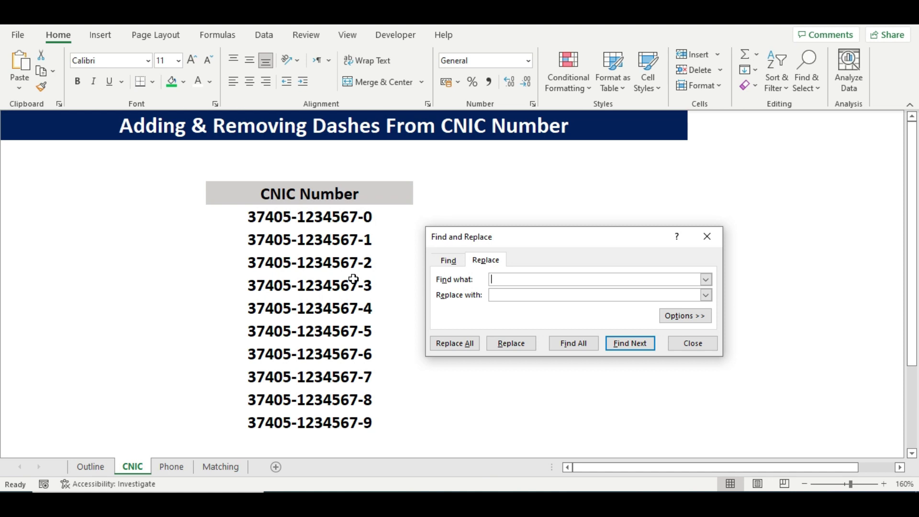
{"action": "type", "text": "-"}
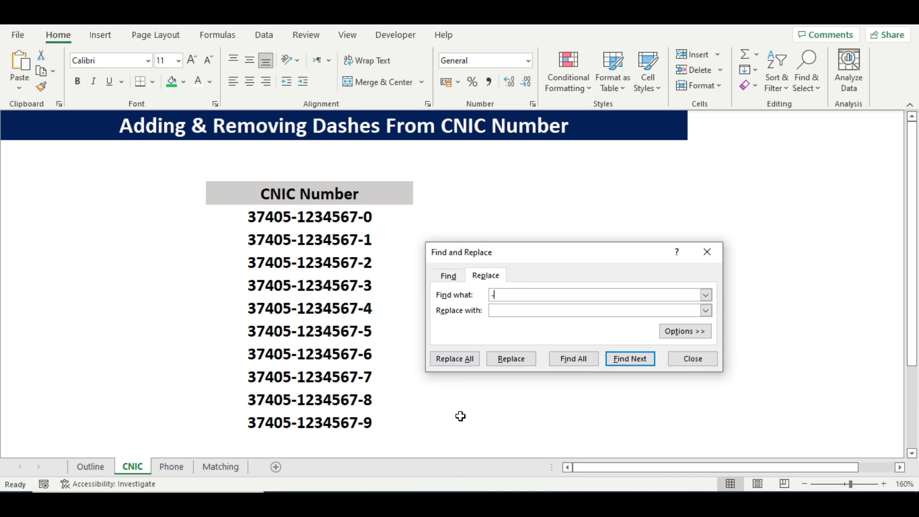
{"action": "left_click", "coordinate": [457, 362]}
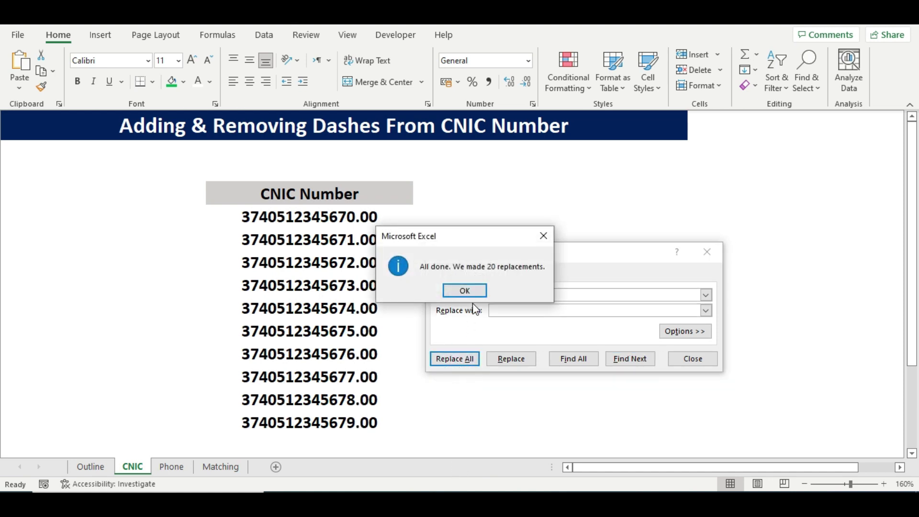
{"action": "left_click", "coordinate": [471, 290]}
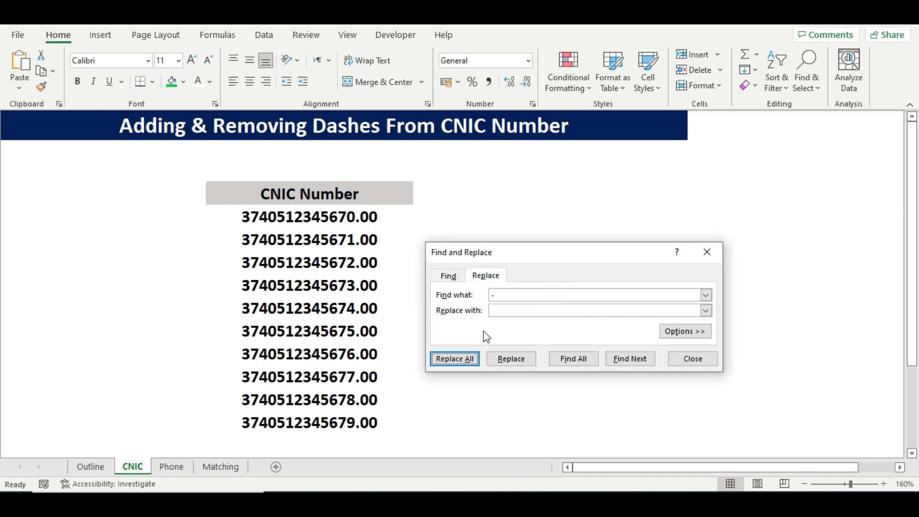
{"action": "left_click", "coordinate": [706, 250]}
{"action": "left_click_drag", "start_coordinate": [360, 213], "coordinate": [365, 420]}
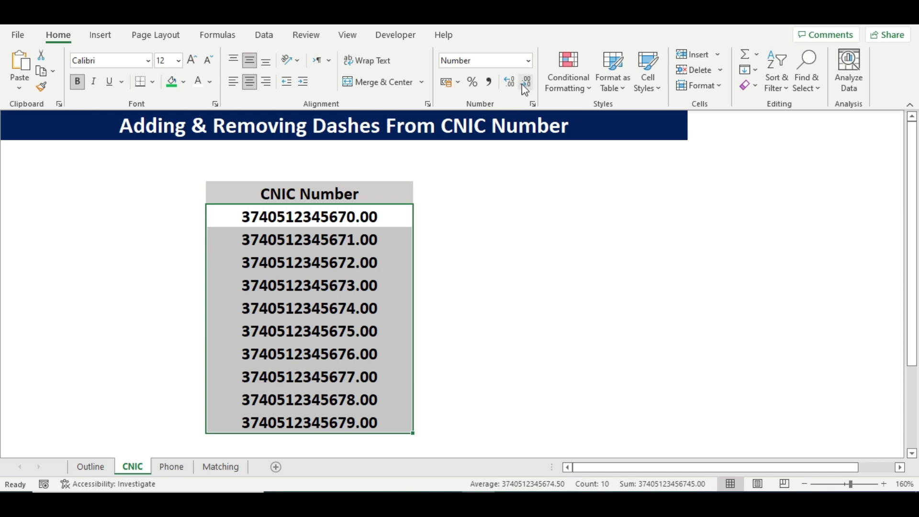
{"action": "double_click", "coordinate": [525, 86]}
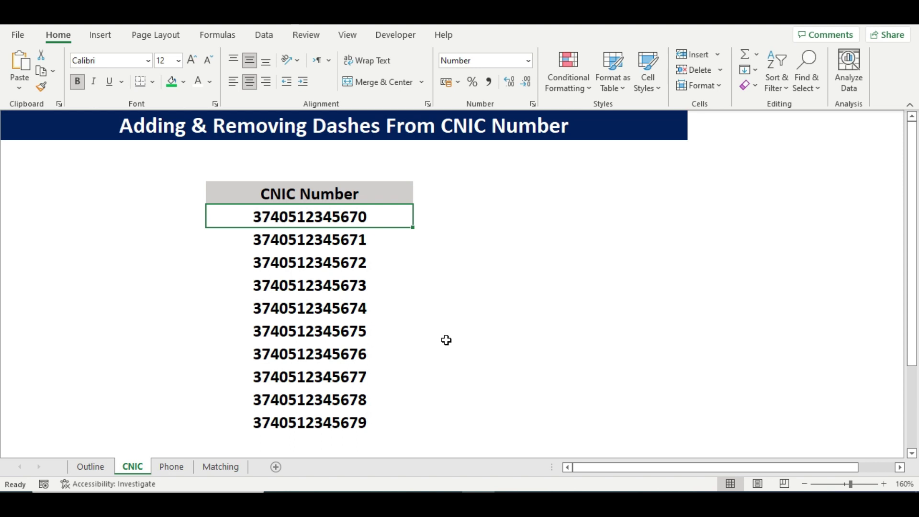
{"action": "key", "text": "ctrl+1"}
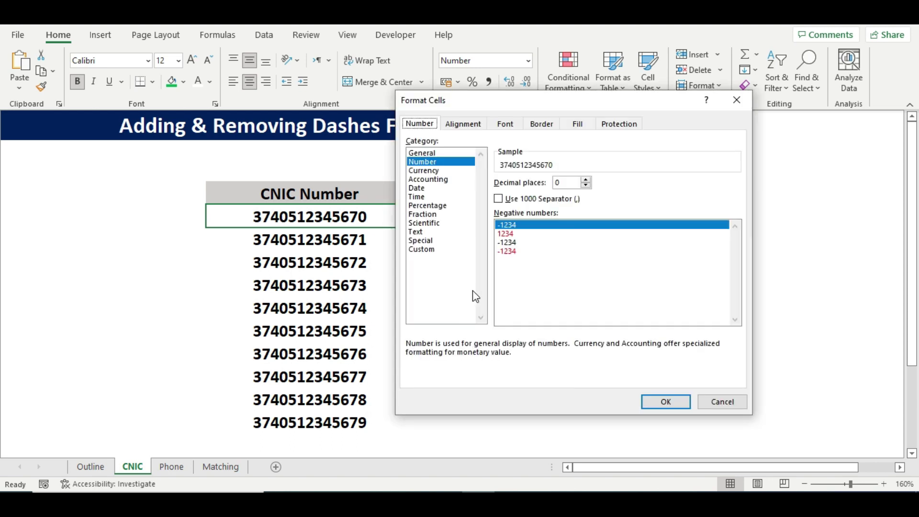
{"action": "left_click", "coordinate": [424, 250]}
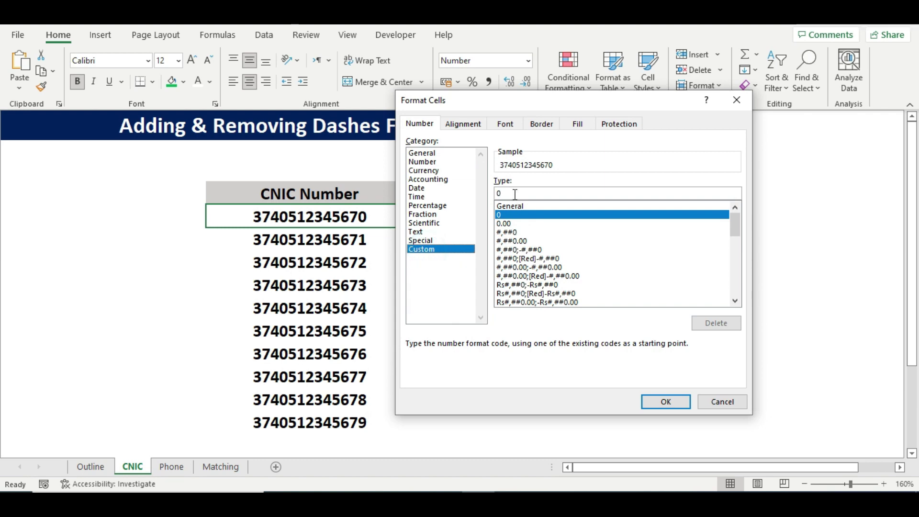
{"action": "double_click", "coordinate": [515, 195]}
{"action": "key", "text": "BackSpace"}
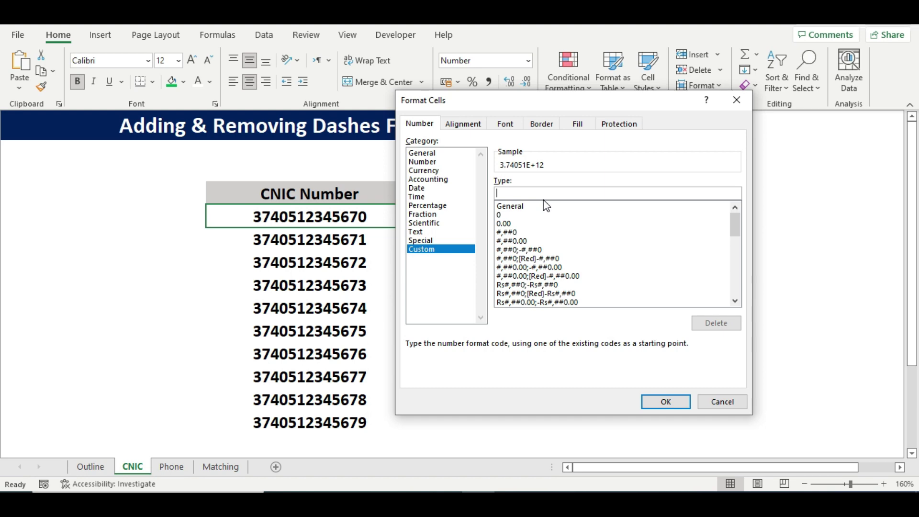
{"action": "type", "text": "00000-"}
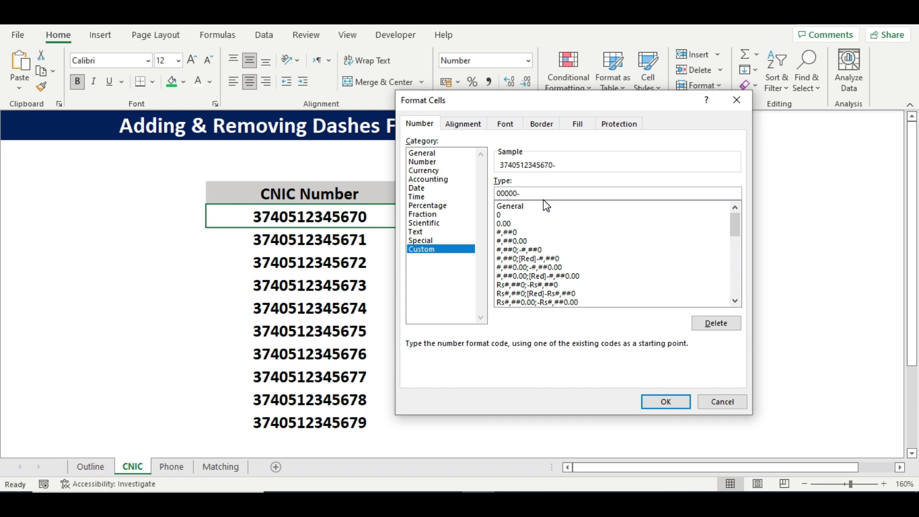
{"action": "type", "text": "0000000-0"}
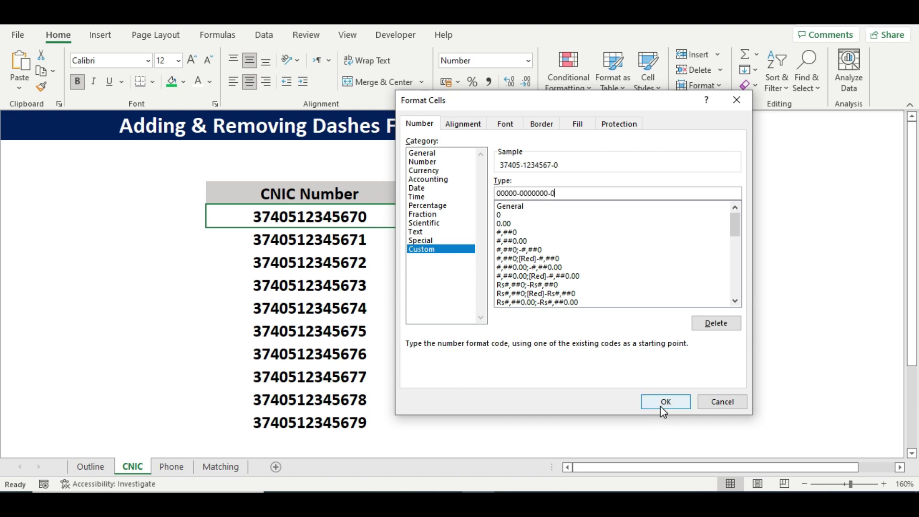
{"action": "left_click", "coordinate": [660, 407]}
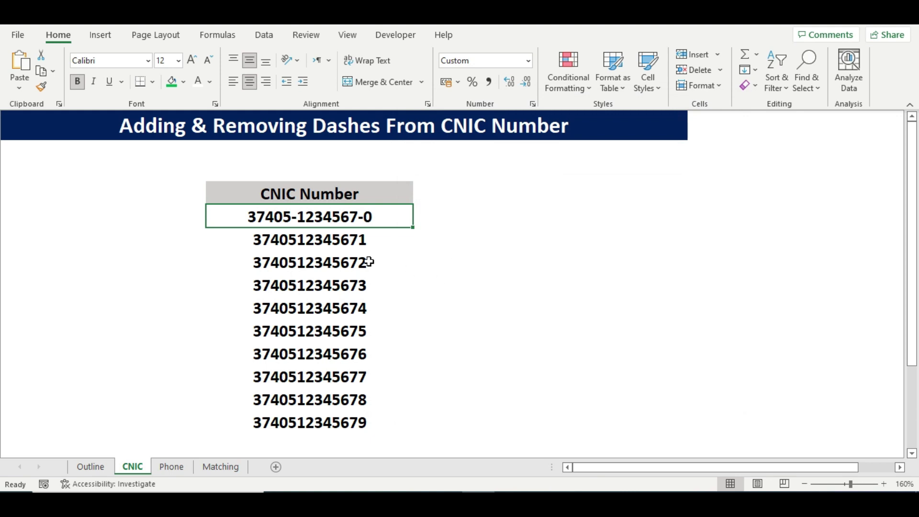
{"action": "left_click", "coordinate": [42, 87]}
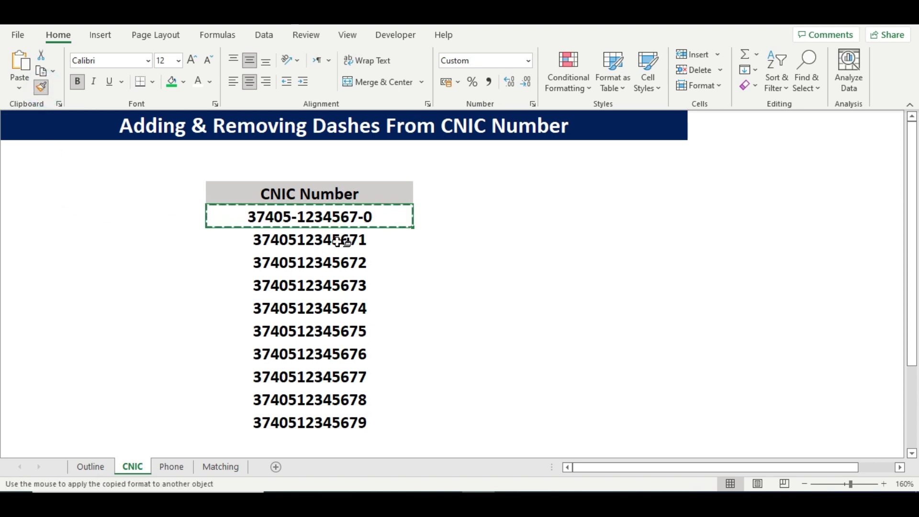
{"action": "left_click_drag", "start_coordinate": [339, 241], "coordinate": [364, 423]}
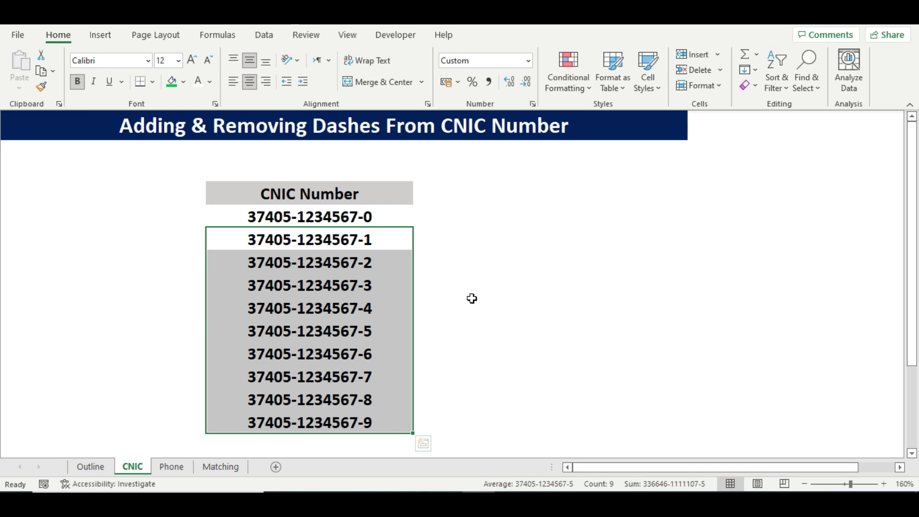
{"action": "left_click", "coordinate": [335, 308]}
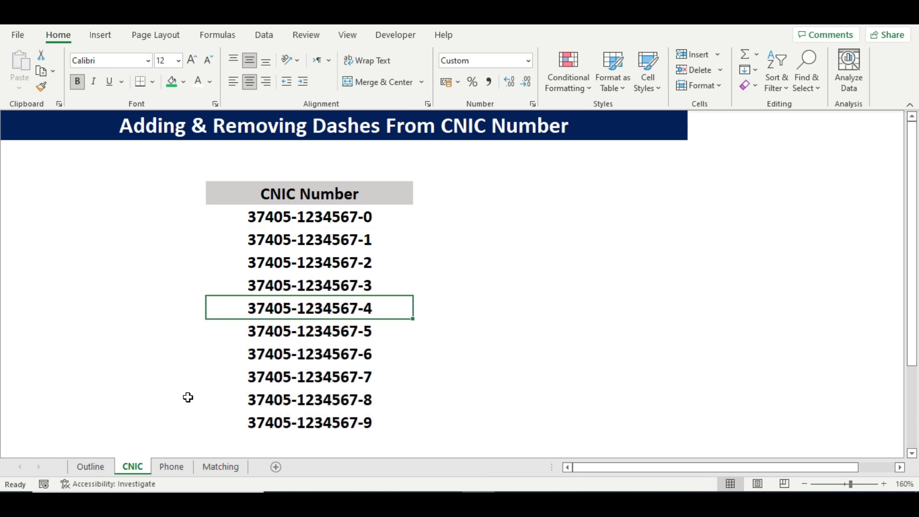
{"action": "left_click", "coordinate": [172, 467]}
{"action": "left_click", "coordinate": [312, 216]}
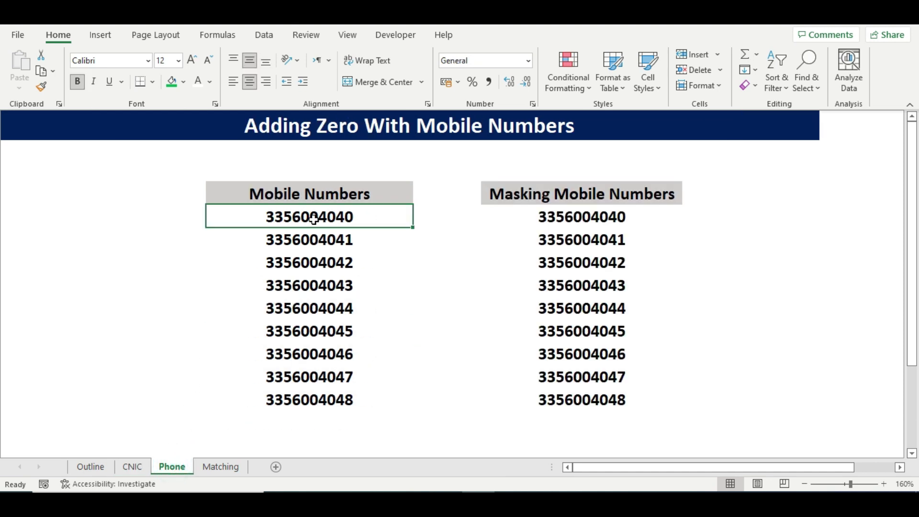
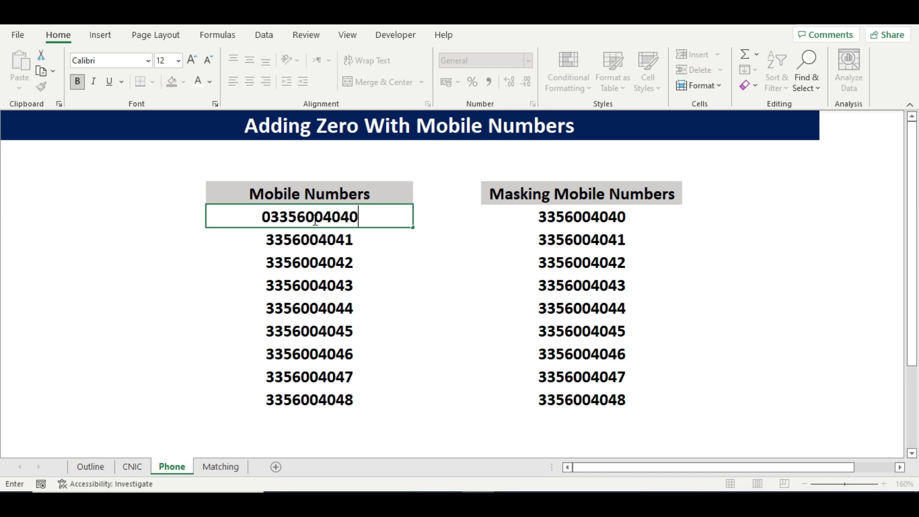
{"action": "key", "text": "Return"}
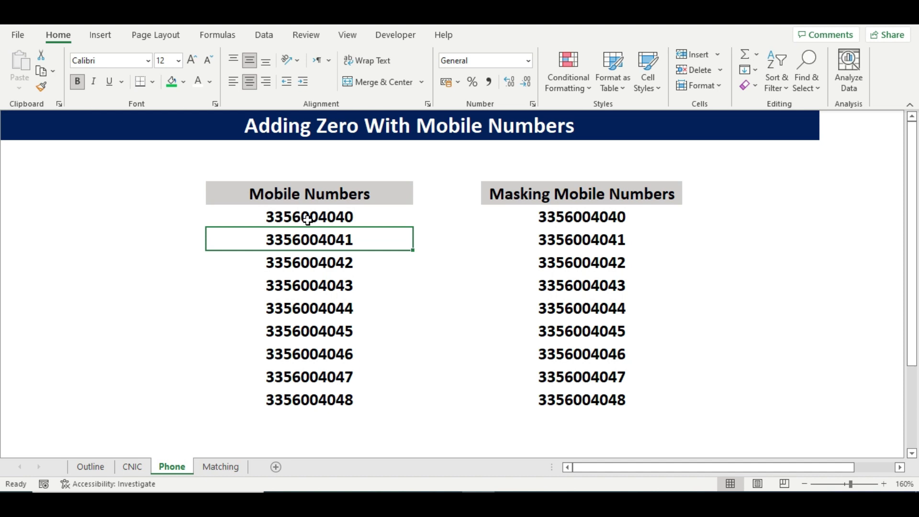
{"action": "left_click", "coordinate": [308, 219]}
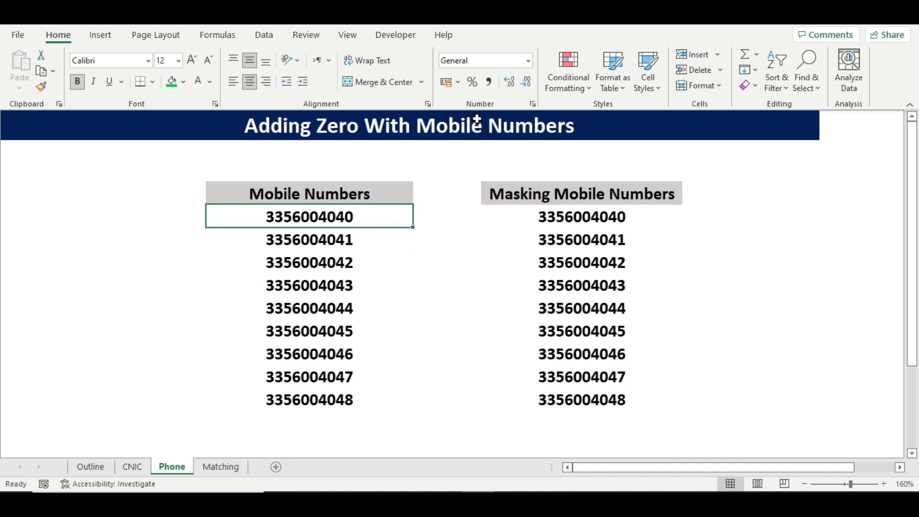
{"action": "left_click", "coordinate": [529, 61]}
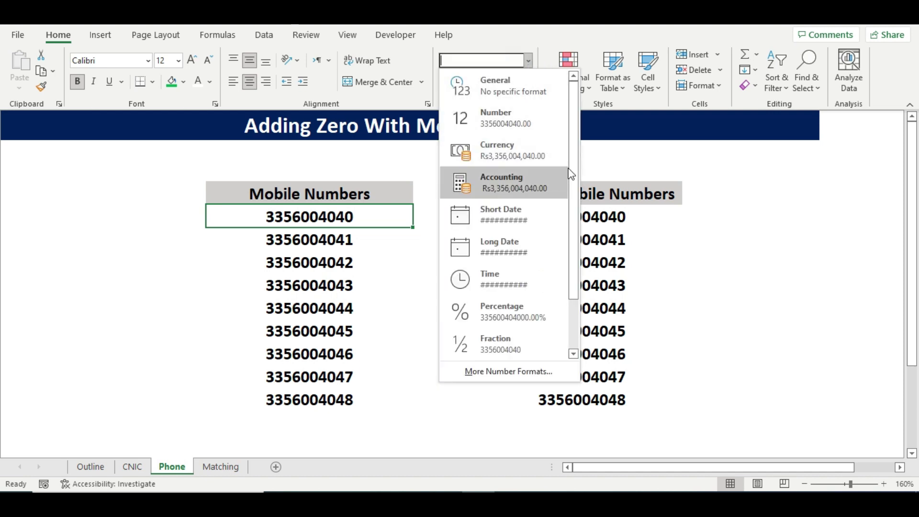
{"action": "left_click", "coordinate": [541, 345]}
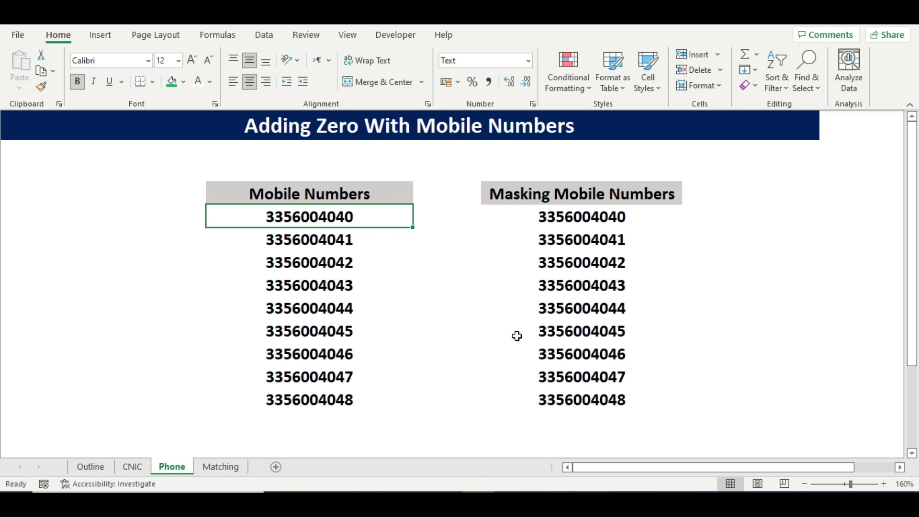
{"action": "key", "text": "F2"}
{"action": "key", "text": "Home"}
{"action": "type", "text": "0"}
{"action": "key", "text": "Return"}
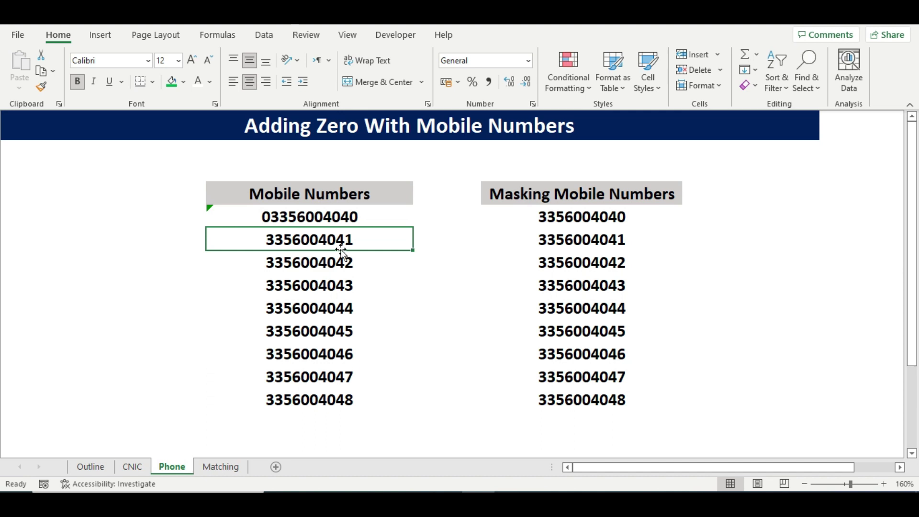
{"action": "key", "text": "Up"}
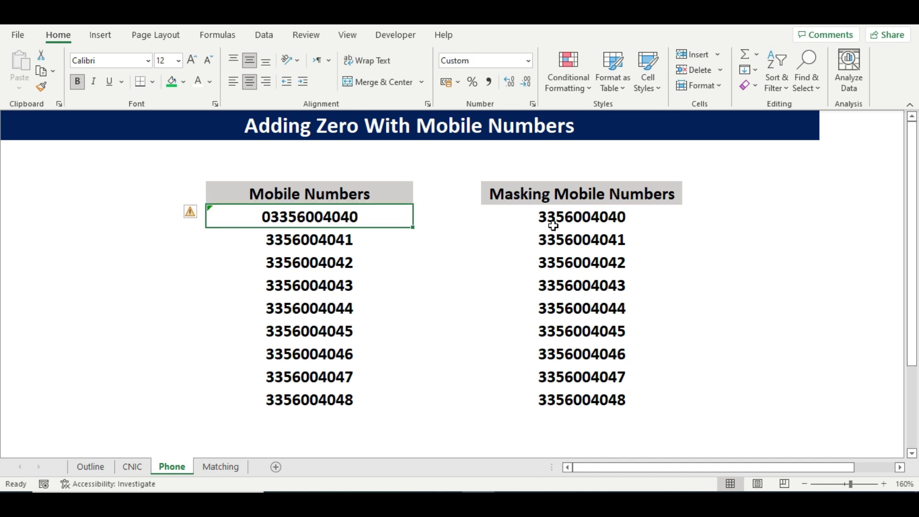
{"action": "left_click", "coordinate": [554, 226]}
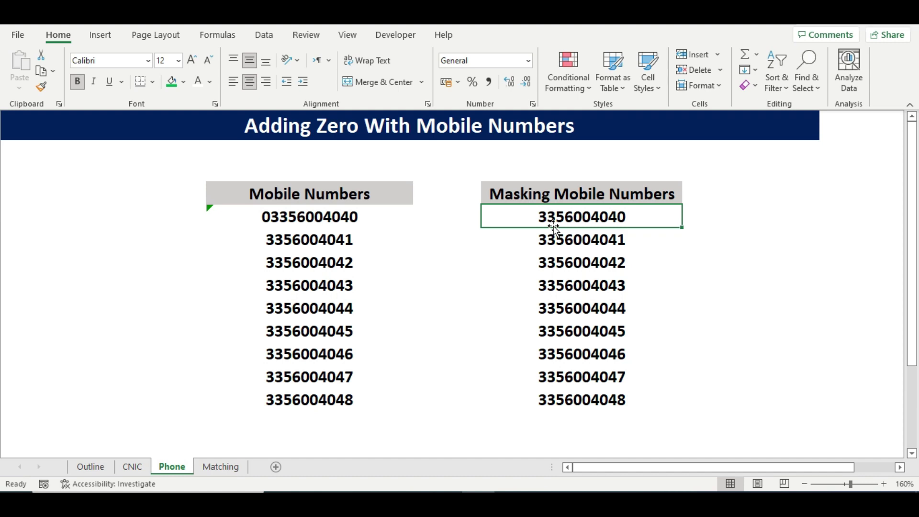
Give the first masked mobile number a +92 custom format and paint it onto the rest.
{"action": "key", "text": "ctrl+1"}
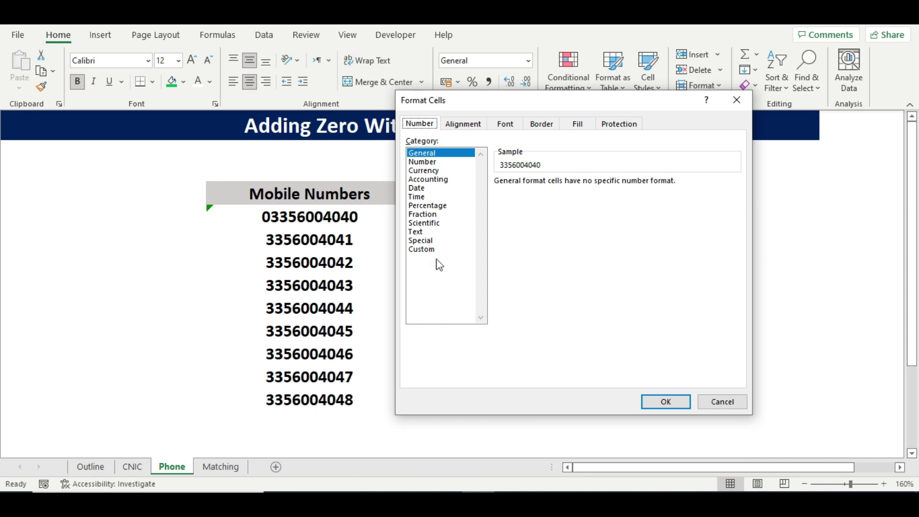
{"action": "left_click", "coordinate": [422, 249]}
{"action": "double_click", "coordinate": [533, 193]}
{"action": "type", "text": "0"}
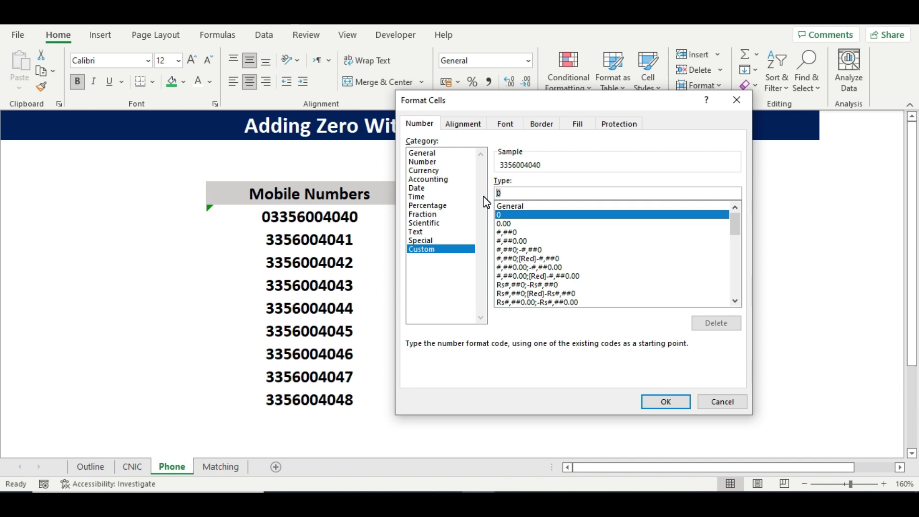
{"action": "type", "text": "+92"}
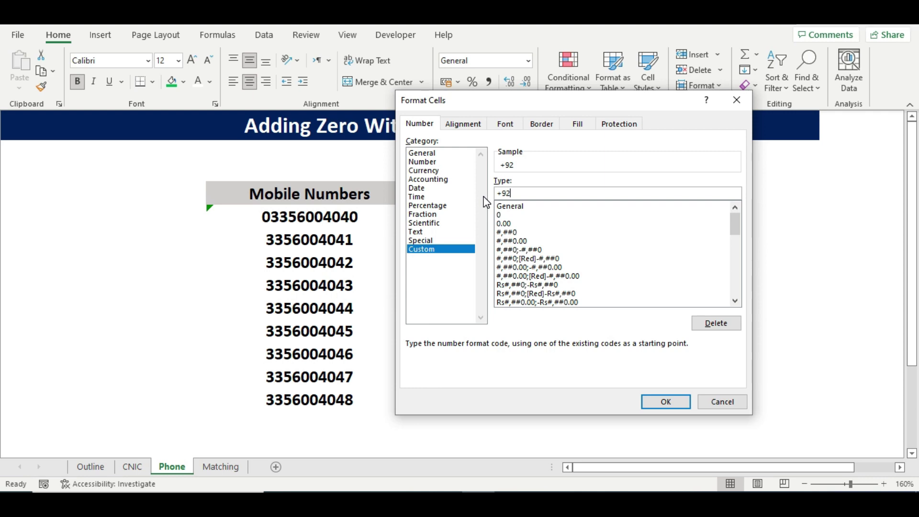
{"action": "type", "text": "0000000000"}
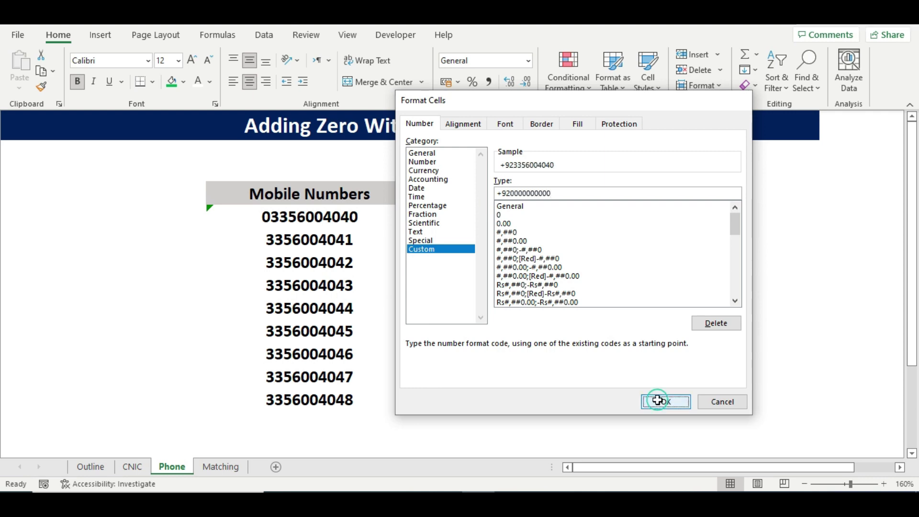
{"action": "left_click", "coordinate": [657, 401]}
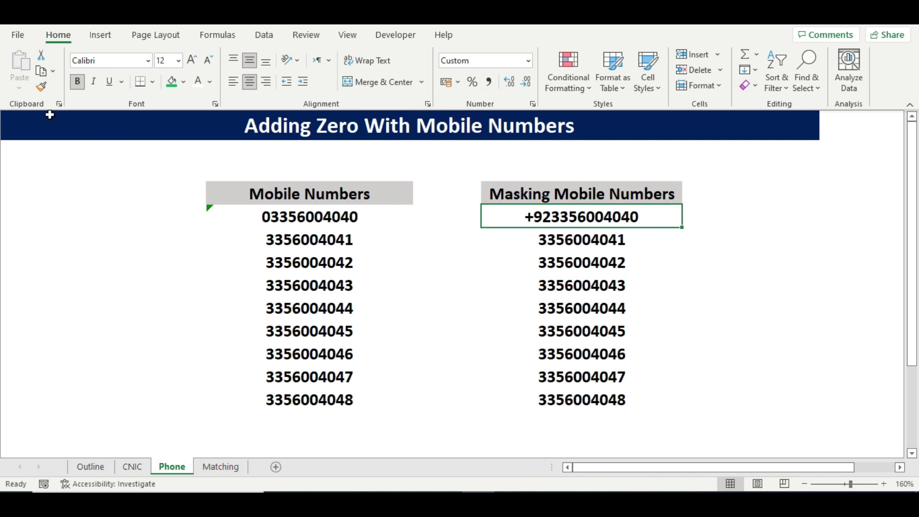
{"action": "left_click", "coordinate": [44, 89]}
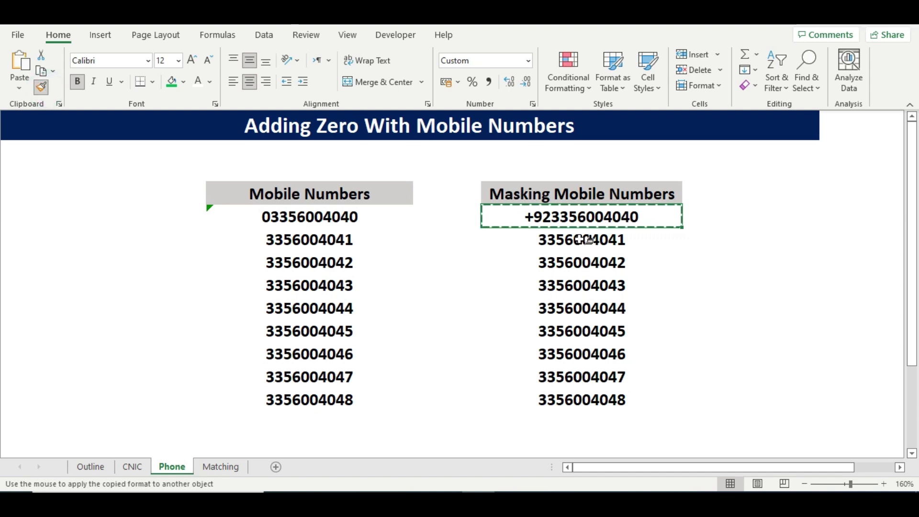
{"action": "left_click_drag", "start_coordinate": [584, 239], "coordinate": [586, 395]}
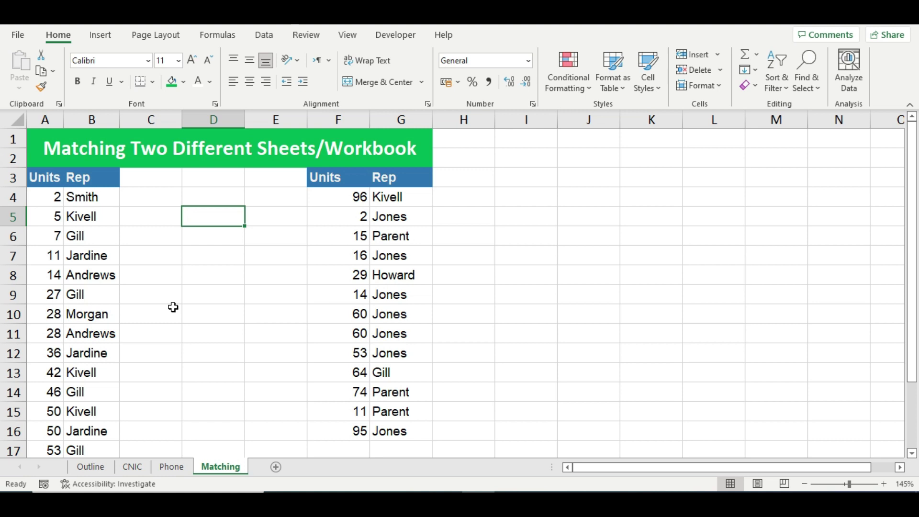
Enter the headings 'match' in C3 and 'vlookup' in D3.
{"action": "left_click", "coordinate": [158, 178]}
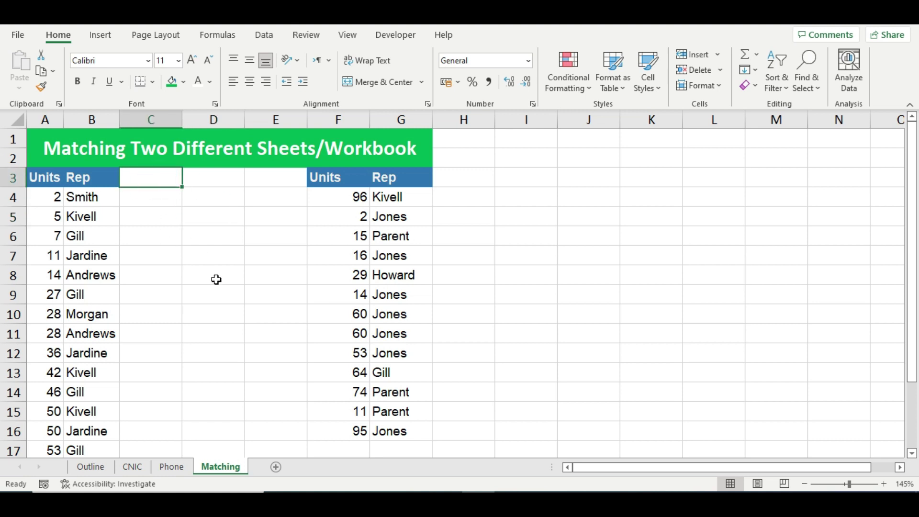
{"action": "type", "text": "match"}
{"action": "key", "text": "Tab"}
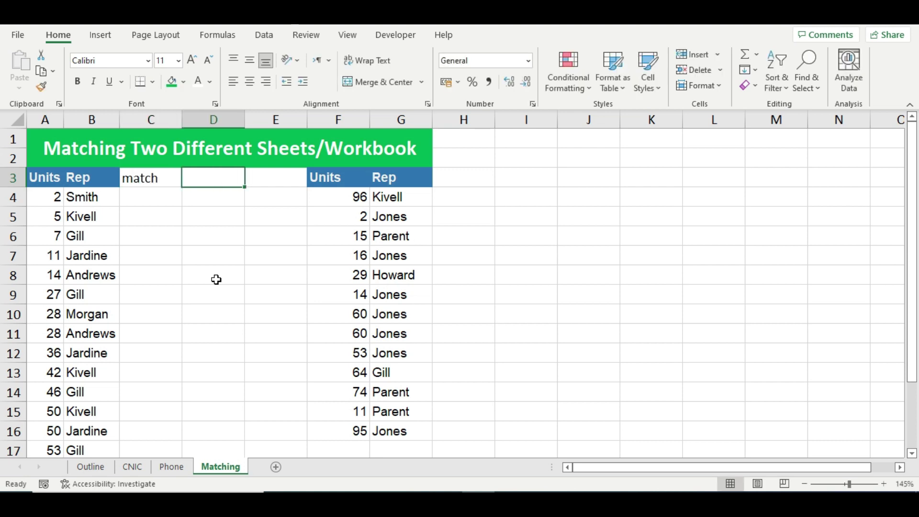
{"action": "type", "text": "vlookup"}
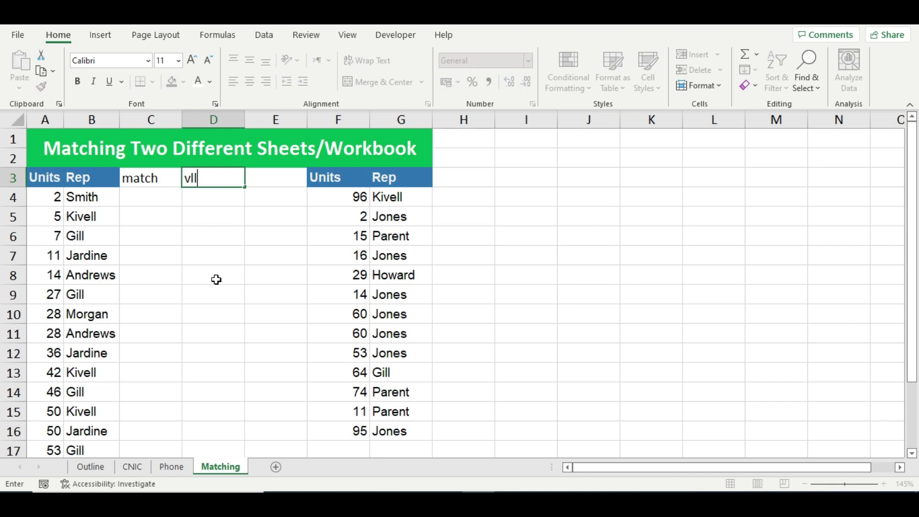
Enter =MATCH(A4,$F$4:$F$16,0) in C4 for an exact-match position lookup.
{"action": "left_click", "coordinate": [151, 199]}
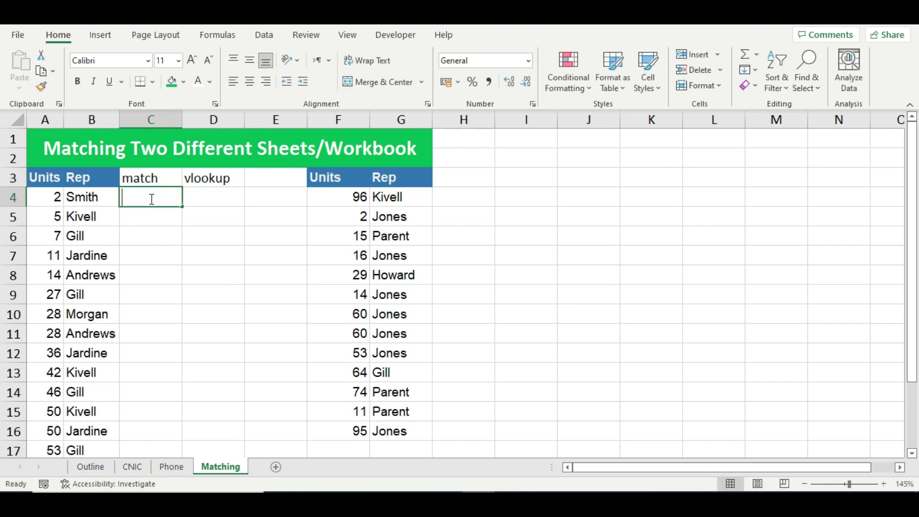
{"action": "type", "text": "=mat"}
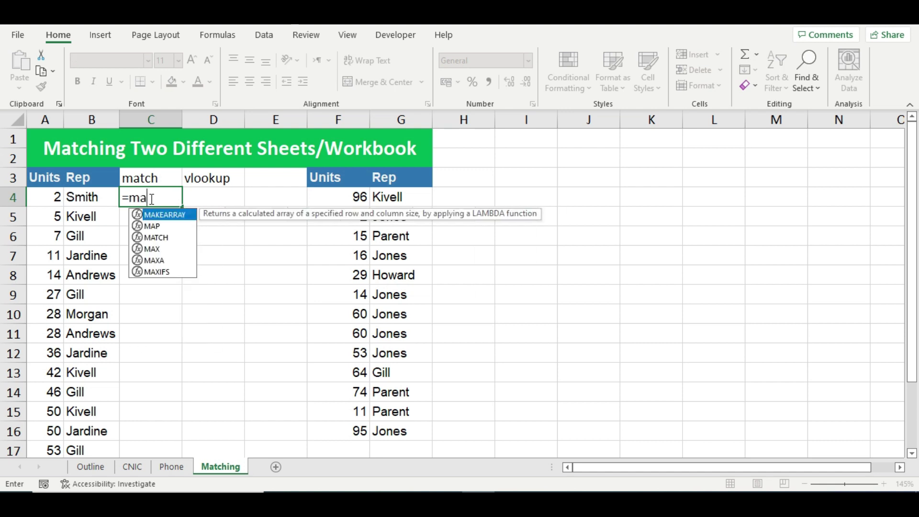
{"action": "type", "text": "c"}
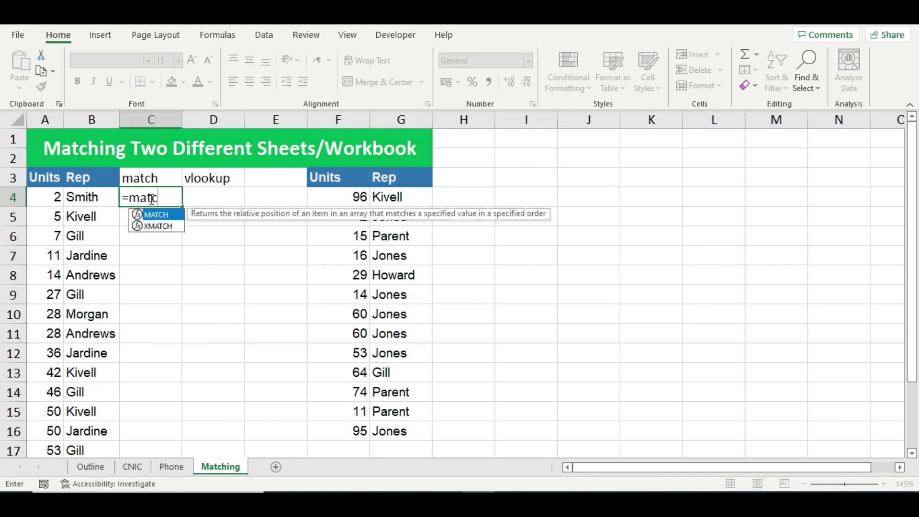
{"action": "key", "text": "Tab"}
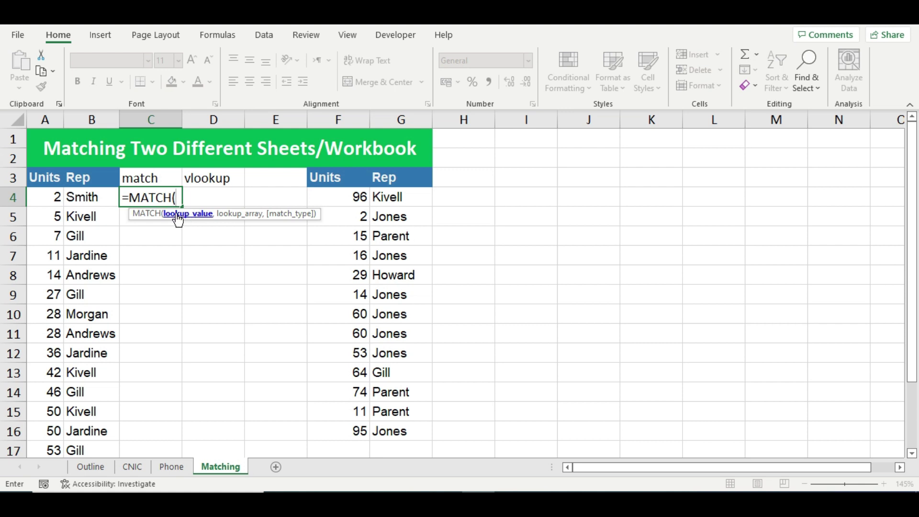
{"action": "left_click", "coordinate": [52, 198]}
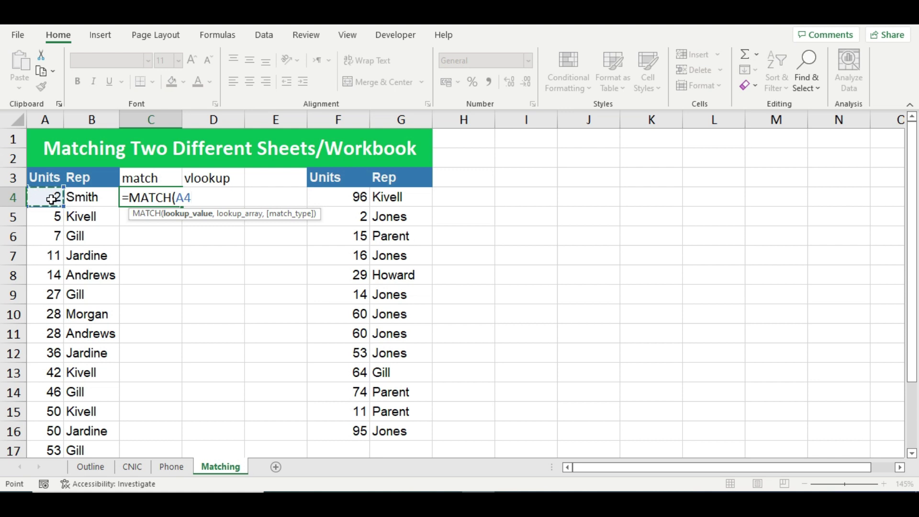
{"action": "type", "text": ","}
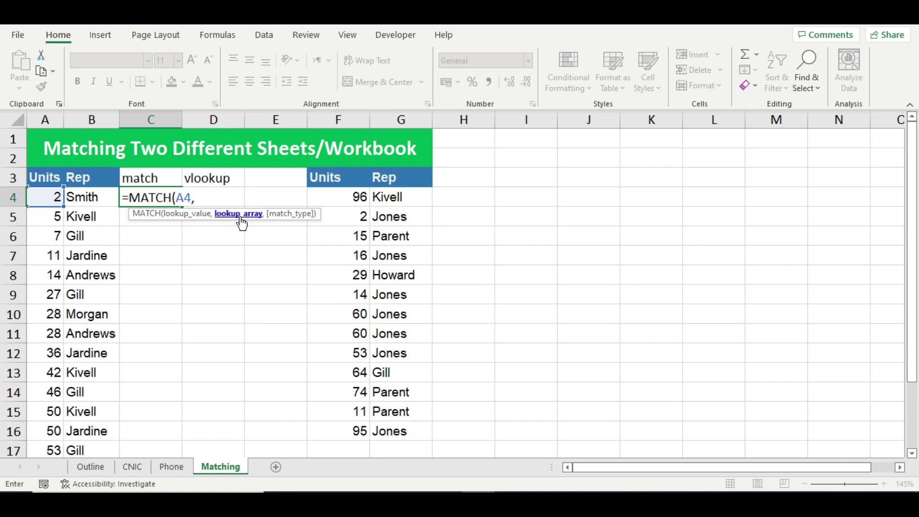
{"action": "left_click_drag", "start_coordinate": [351, 196], "coordinate": [353, 429]}
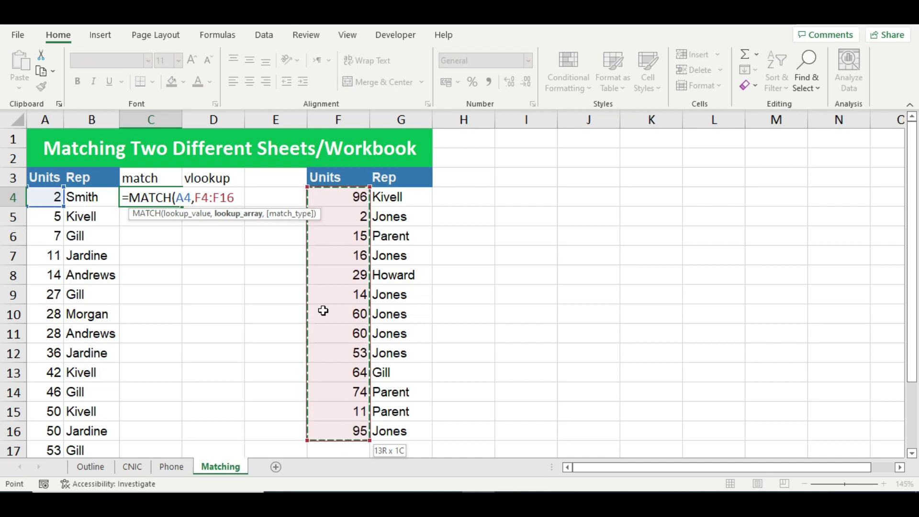
{"action": "key", "text": "F4"}
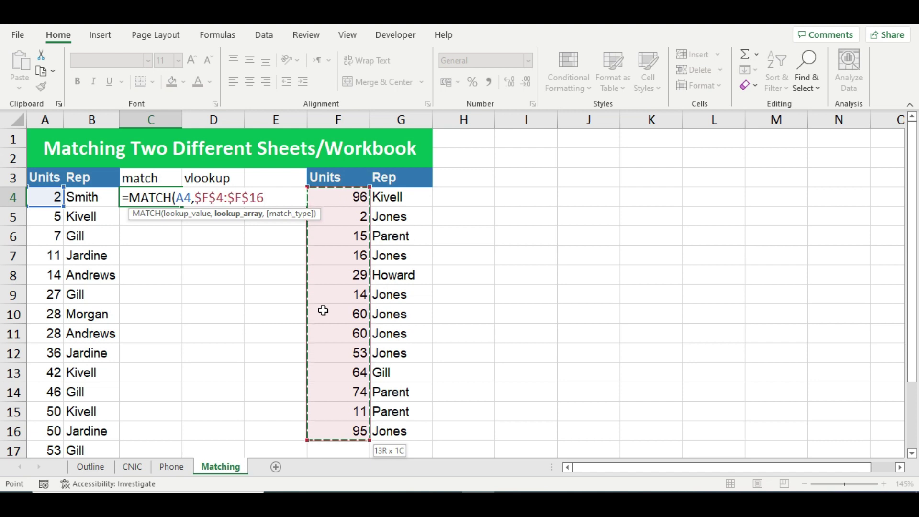
{"action": "type", "text": ","}
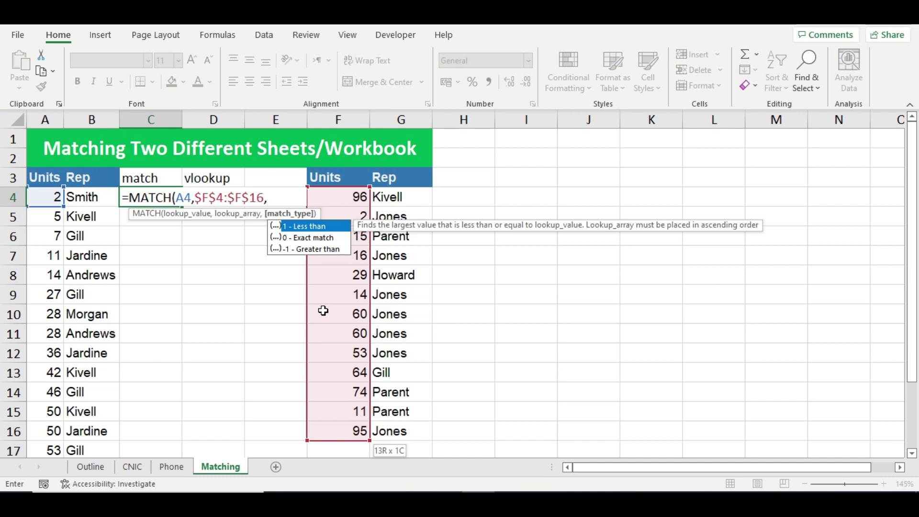
{"action": "type", "text": "0)"}
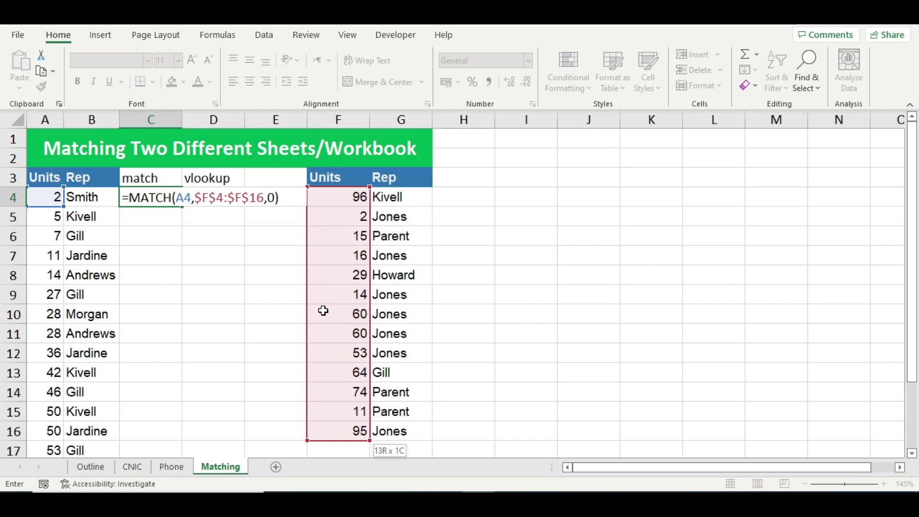
{"action": "key", "text": "Return"}
{"action": "left_click", "coordinate": [177, 201]}
{"action": "left_click_drag", "start_coordinate": [182, 207], "coordinate": [185, 457]}
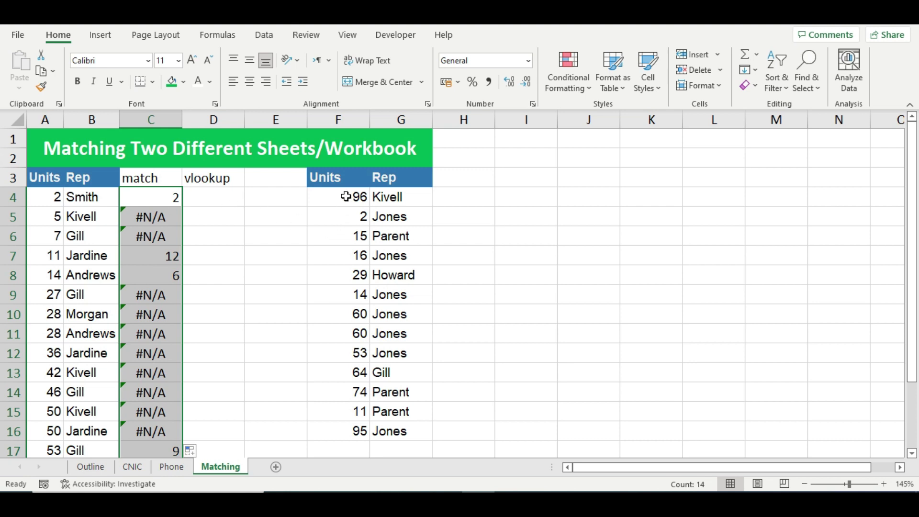
{"action": "left_click", "coordinate": [163, 200]}
{"action": "left_click", "coordinate": [48, 198]}
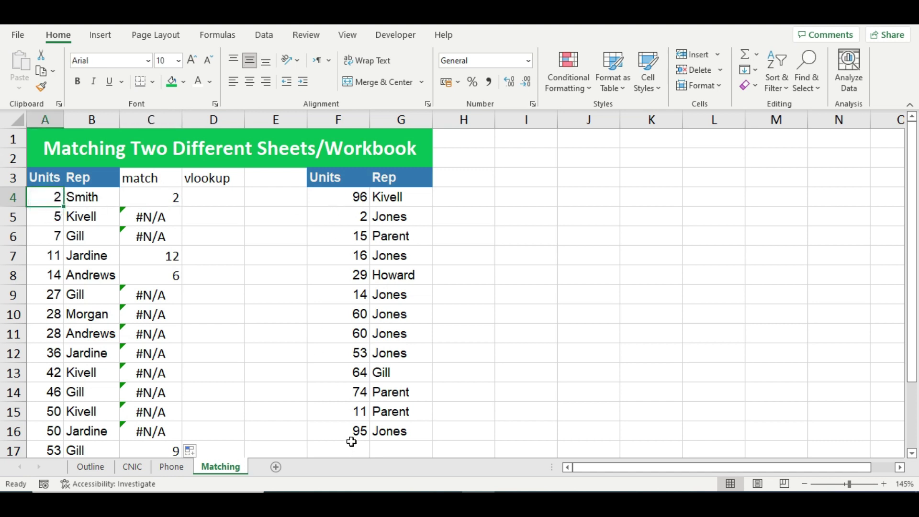
{"action": "left_click", "coordinate": [162, 201]}
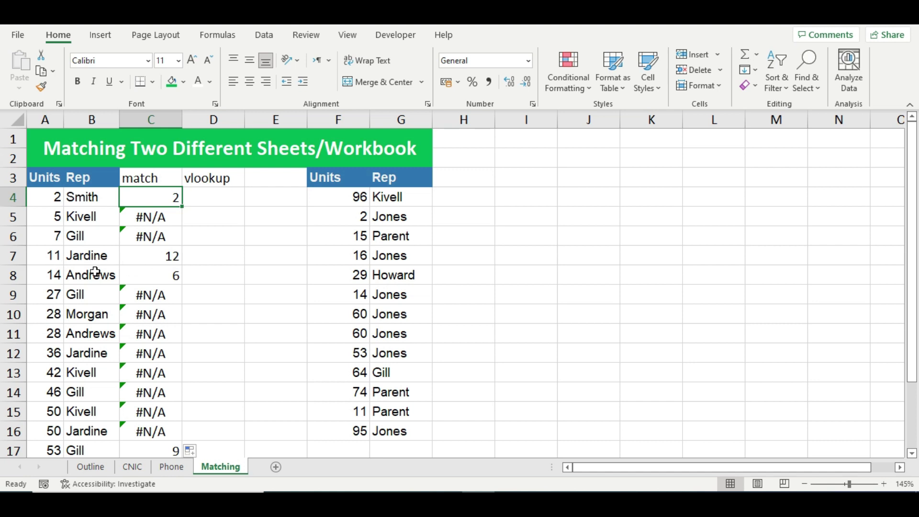
{"action": "left_click", "coordinate": [52, 257]}
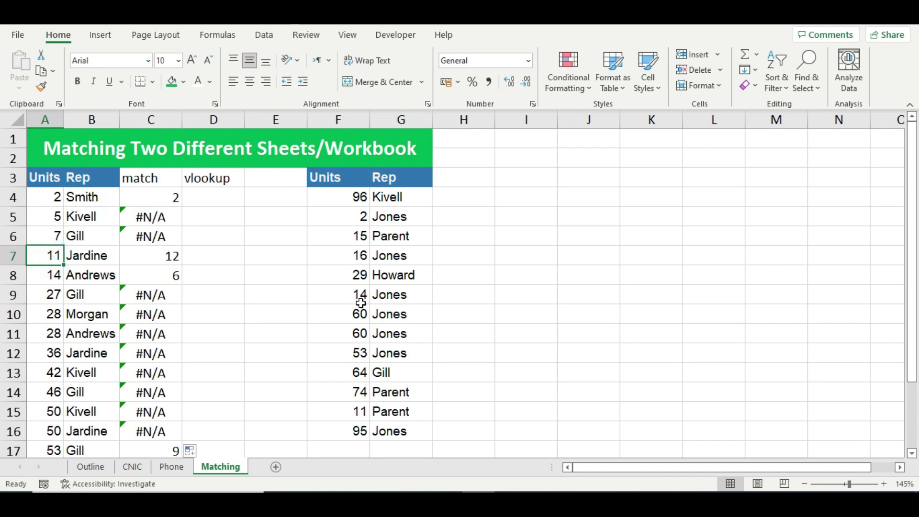
{"action": "left_click", "coordinate": [353, 415]}
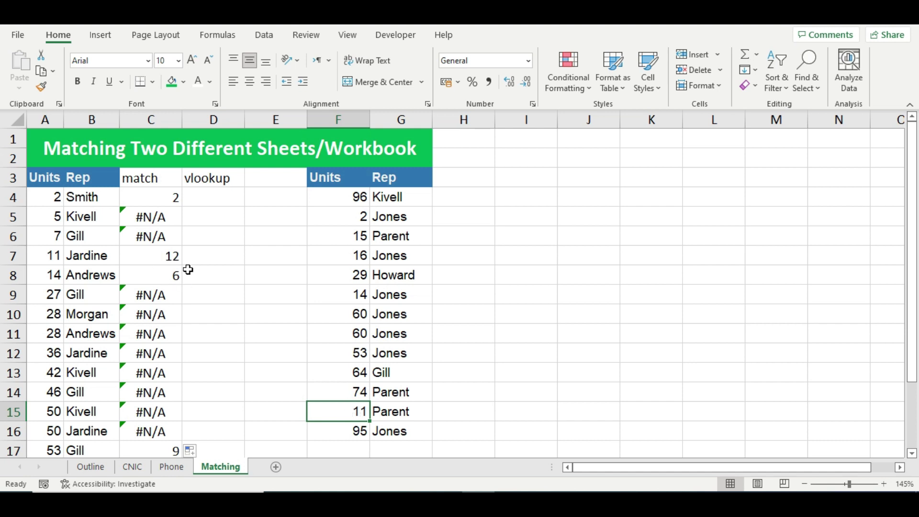
Wrap C4's MATCH formula in ISNUMBER so it returns TRUE or FALSE.
{"action": "double_click", "coordinate": [167, 195]}
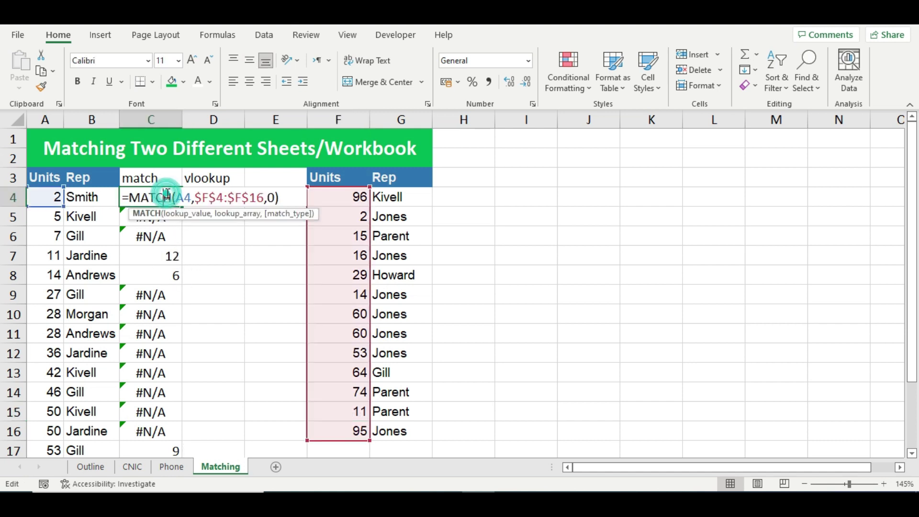
{"action": "left_click", "coordinate": [133, 196]}
{"action": "type", "text": "isn"}
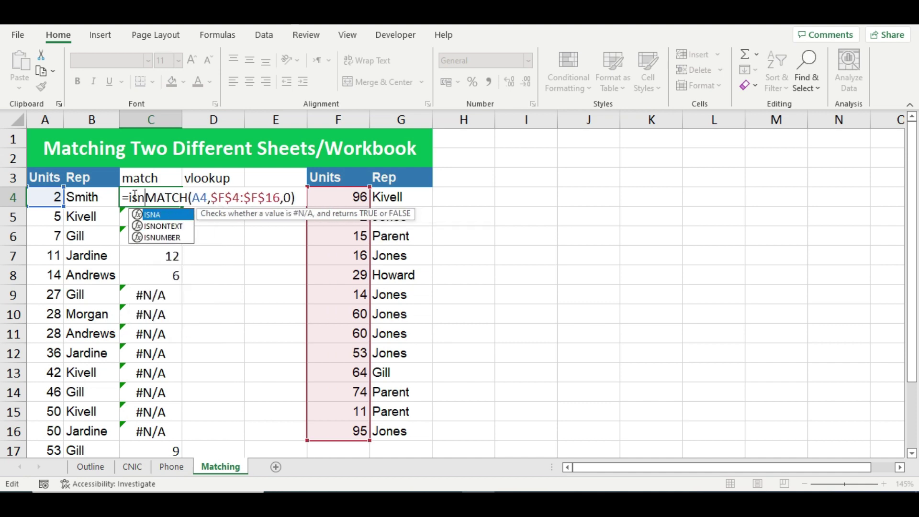
{"action": "type", "text": "umber"}
{"action": "key", "text": "Tab"}
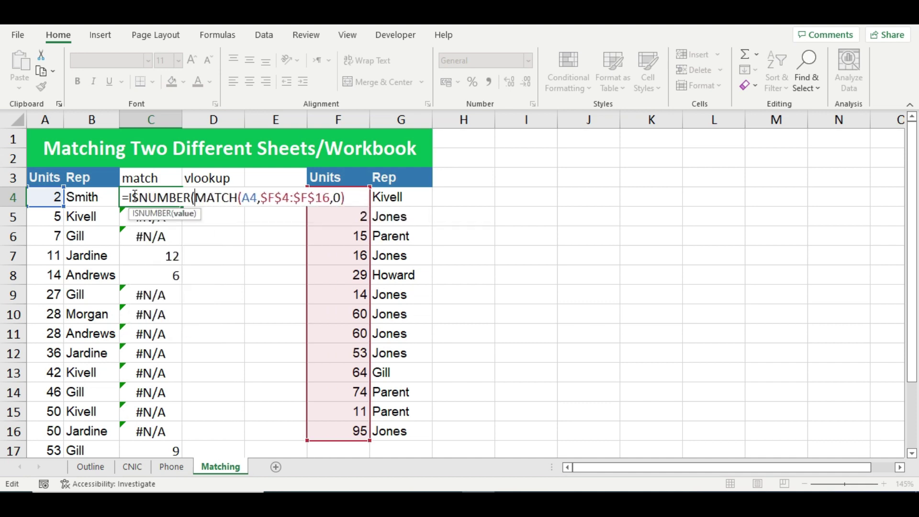
{"action": "left_click", "coordinate": [344, 198]}
{"action": "type", "text": ")"}
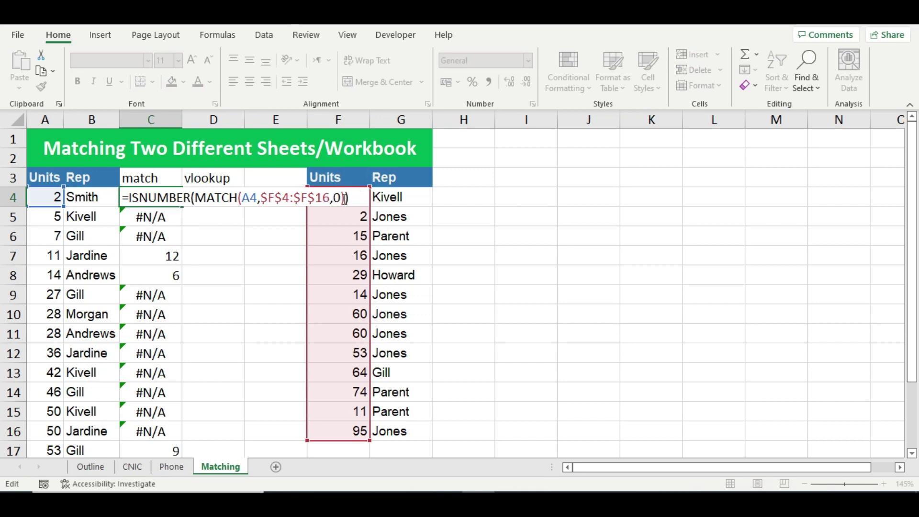
{"action": "key", "text": "Return"}
Fill the ISNUMBER formula from C4 down to C17.
{"action": "left_click", "coordinate": [150, 198]}
{"action": "left_click_drag", "start_coordinate": [183, 206], "coordinate": [177, 451]}
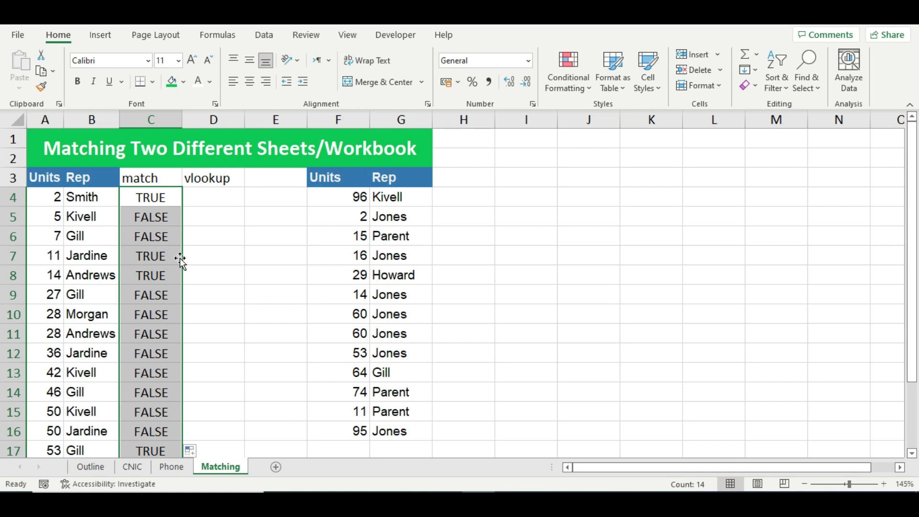
{"action": "left_click", "coordinate": [174, 273]}
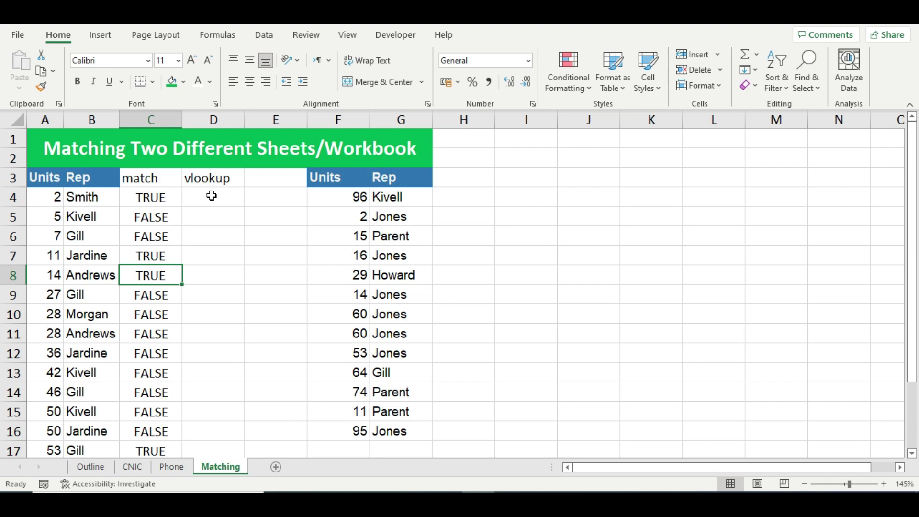
Enter =VLOOKUP(A4,$F$4:$F$16,1,0) in D4, which returns 2.
{"action": "left_click", "coordinate": [211, 195]}
{"action": "type", "text": "=VLOOKUP("}
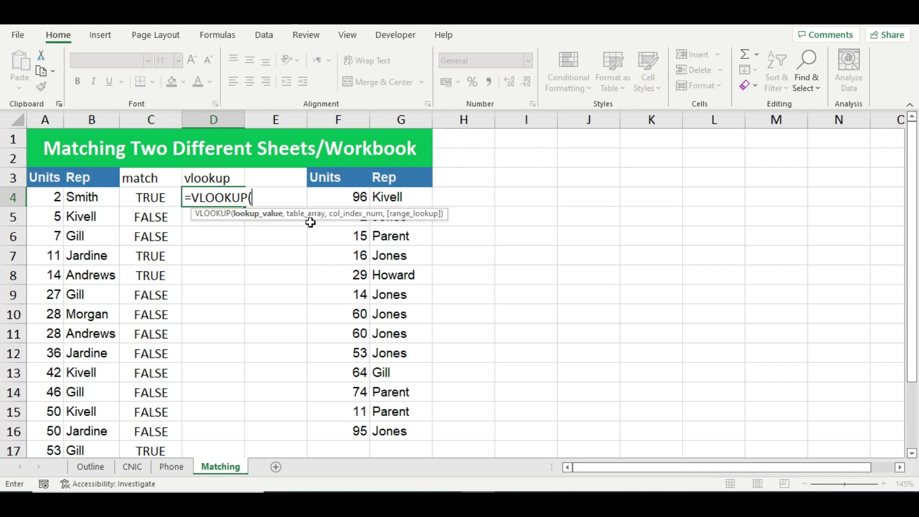
{"action": "left_click", "coordinate": [52, 200]}
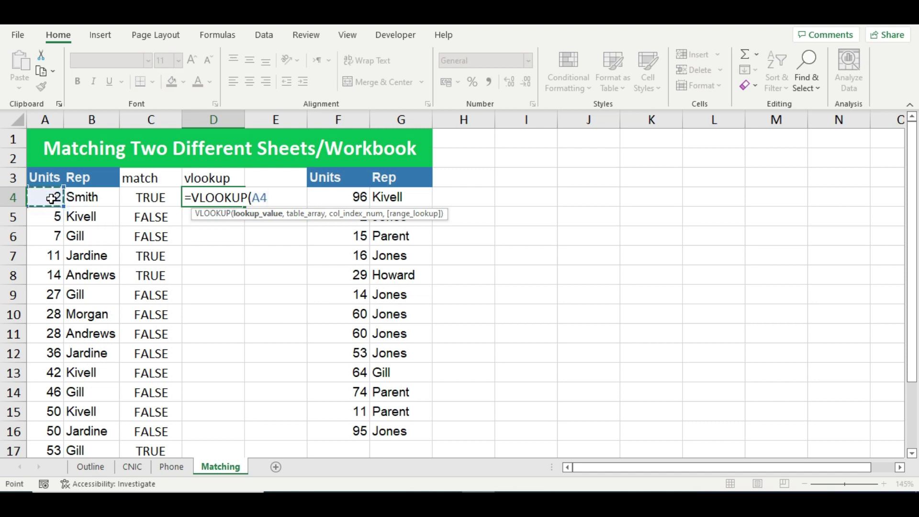
{"action": "type", "text": ","}
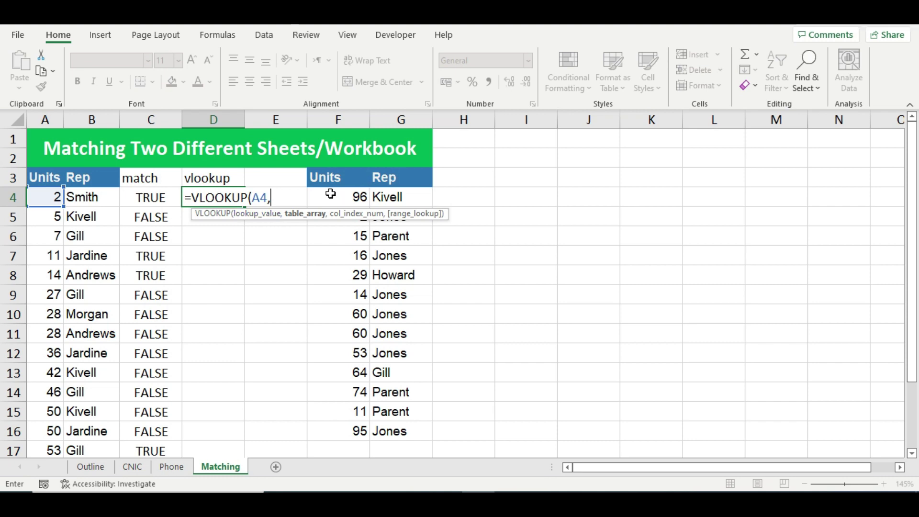
{"action": "left_click_drag", "start_coordinate": [345, 197], "coordinate": [334, 437]}
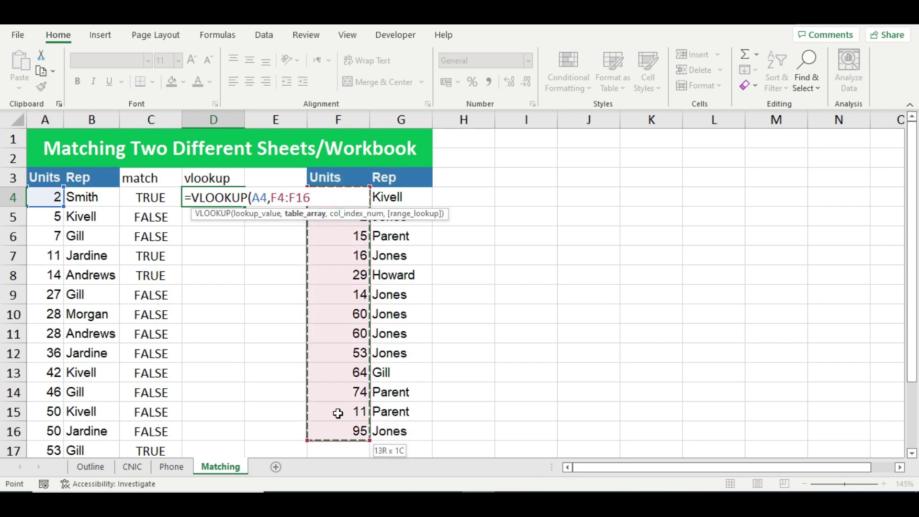
{"action": "key", "text": "F4"}
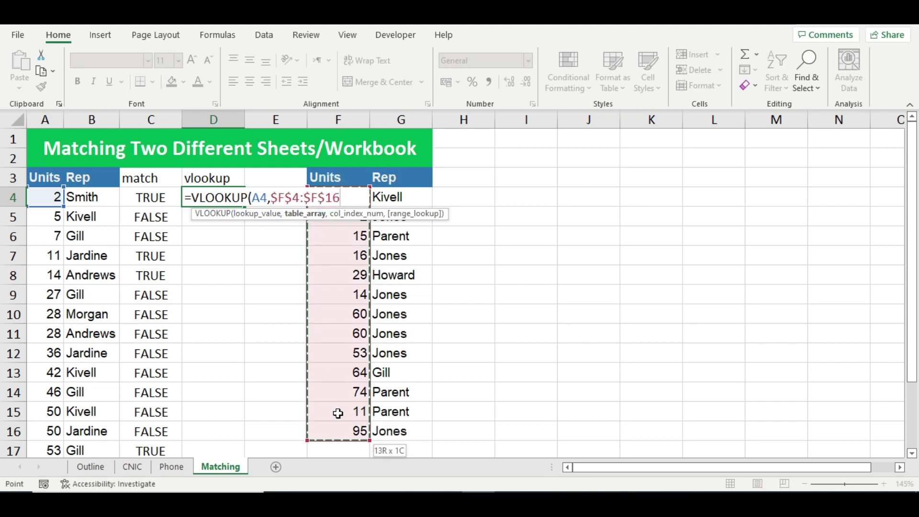
{"action": "type", "text": ","}
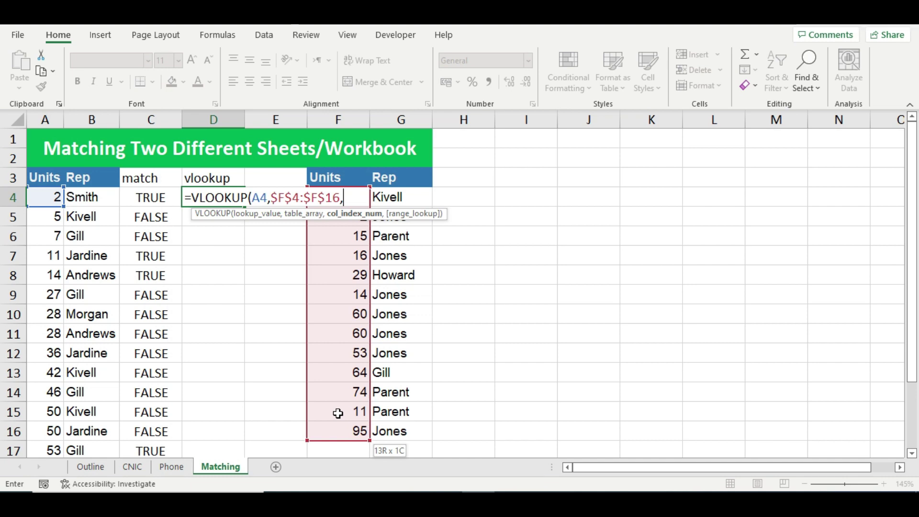
{"action": "type", "text": "1,"}
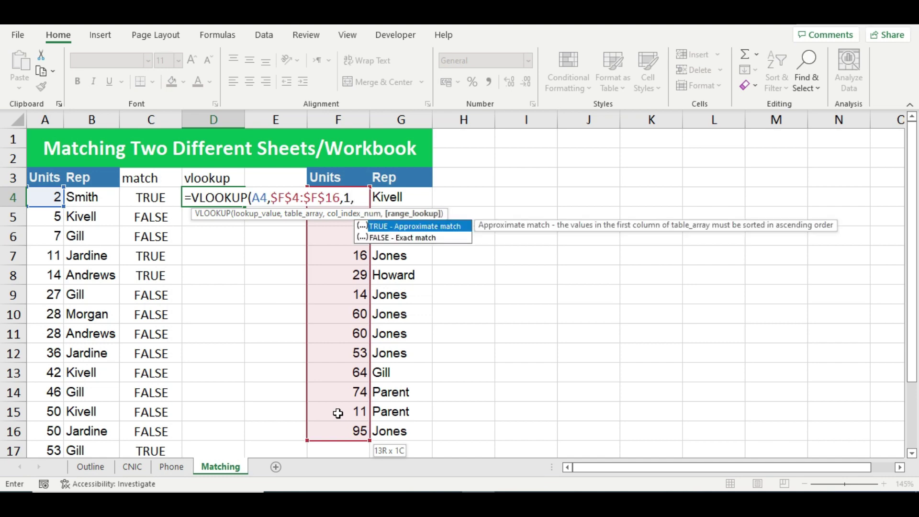
{"action": "type", "text": "0)"}
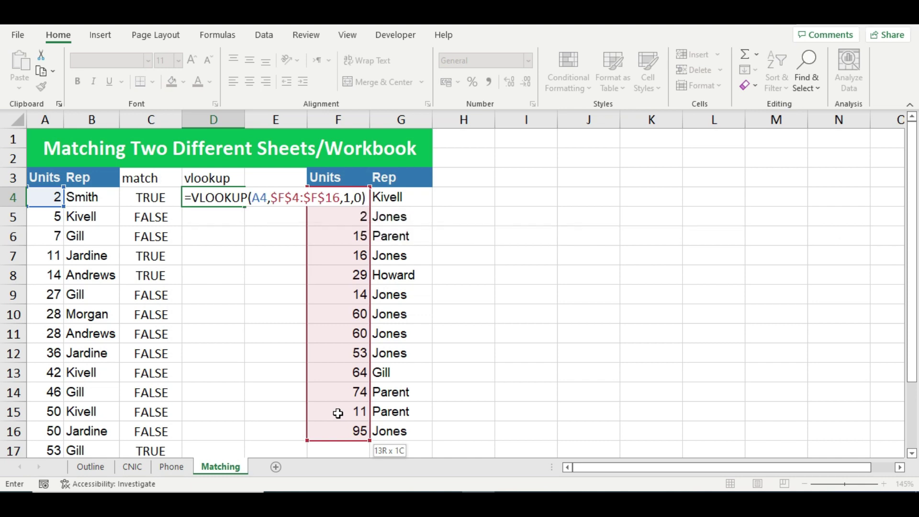
{"action": "key", "text": "Return"}
{"action": "left_click", "coordinate": [205, 198]}
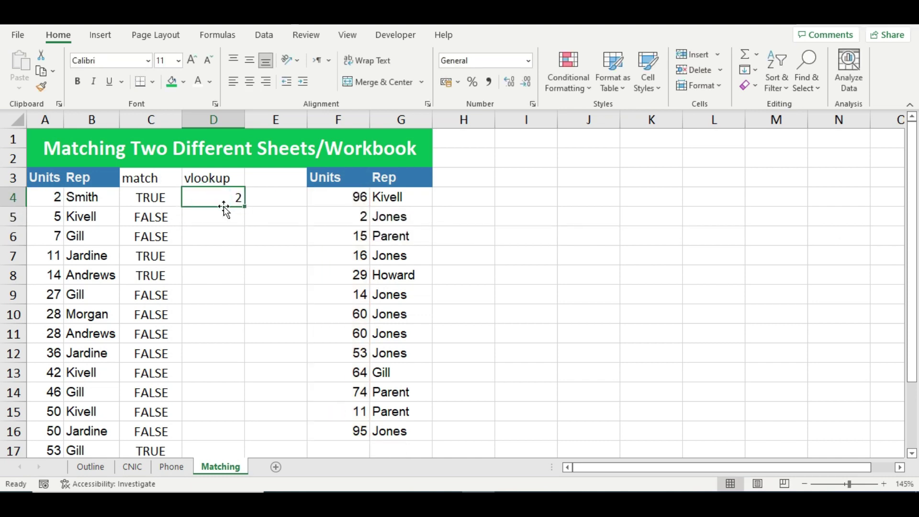
Fill D4's VLOOKUP down to D17, returning 2, 11, 14, 53 or #N/A.
{"action": "left_click_drag", "start_coordinate": [245, 207], "coordinate": [247, 457]}
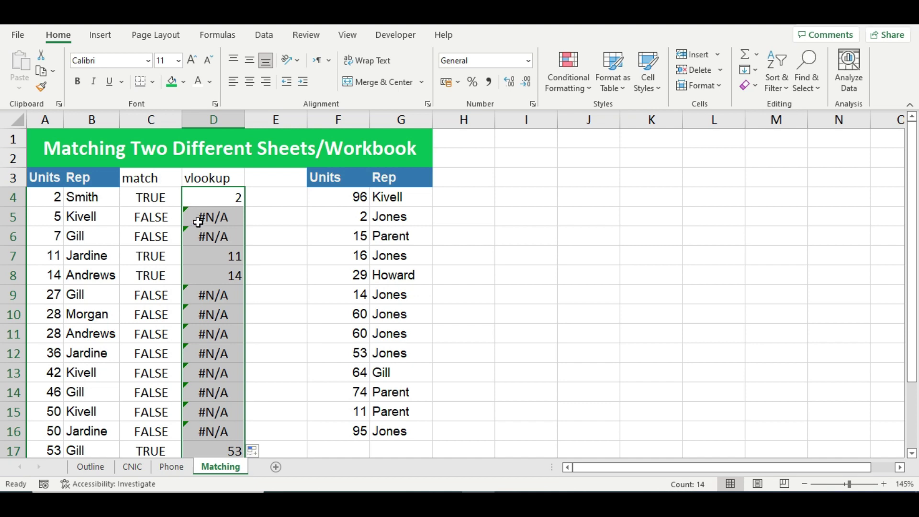
Wrap D4's VLOOKUP formula in ISERROR(...) and fill it down through D17.
{"action": "double_click", "coordinate": [220, 203]}
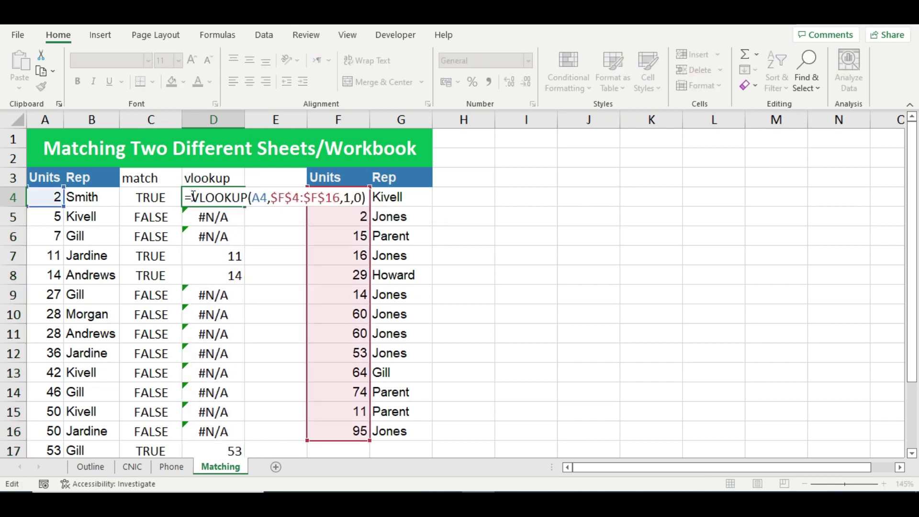
{"action": "type", "text": "Ise"}
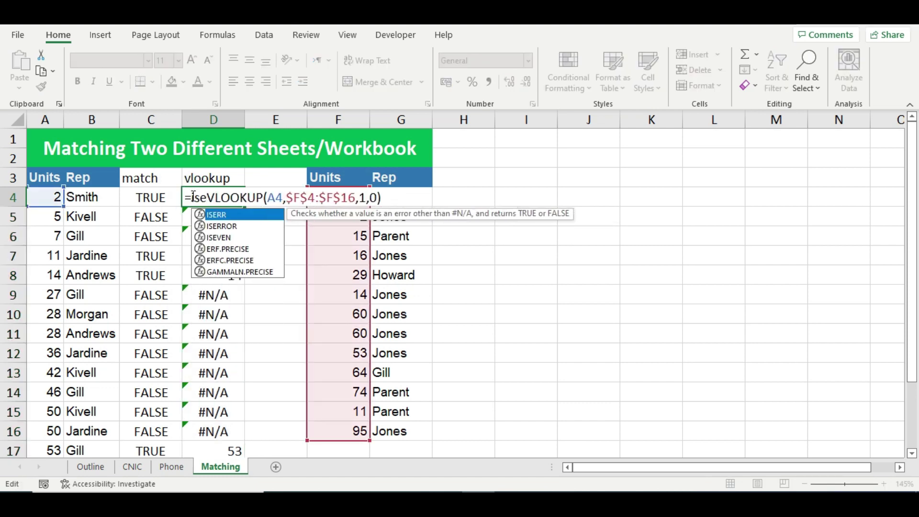
{"action": "key", "text": "Down"}
{"action": "key", "text": "Tab"}
{"action": "left_click", "coordinate": [421, 197]}
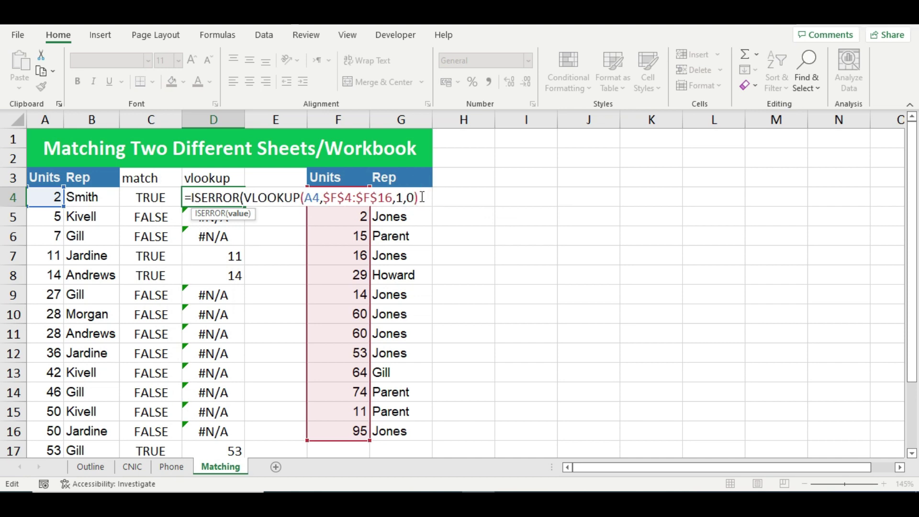
{"action": "type", "text": ")"}
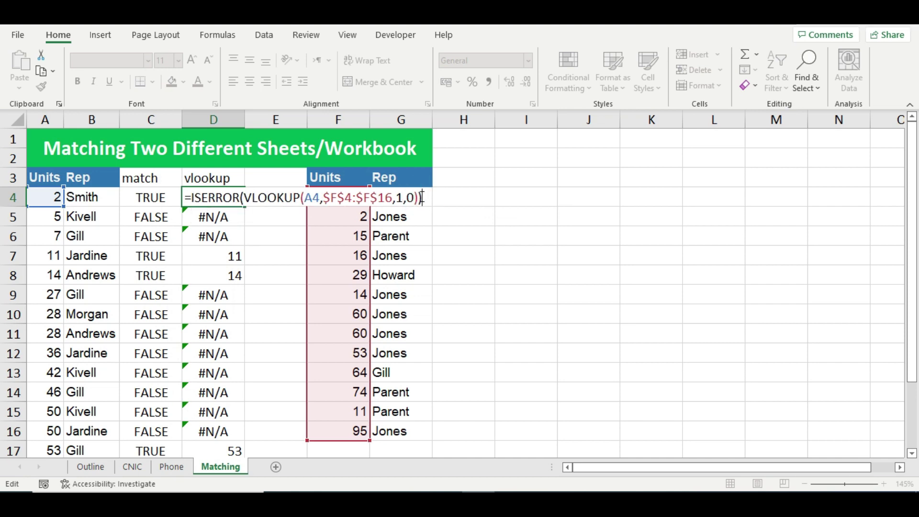
{"action": "key", "text": "Return"}
{"action": "left_click", "coordinate": [225, 197]}
{"action": "left_click_drag", "start_coordinate": [244, 207], "coordinate": [258, 452]}
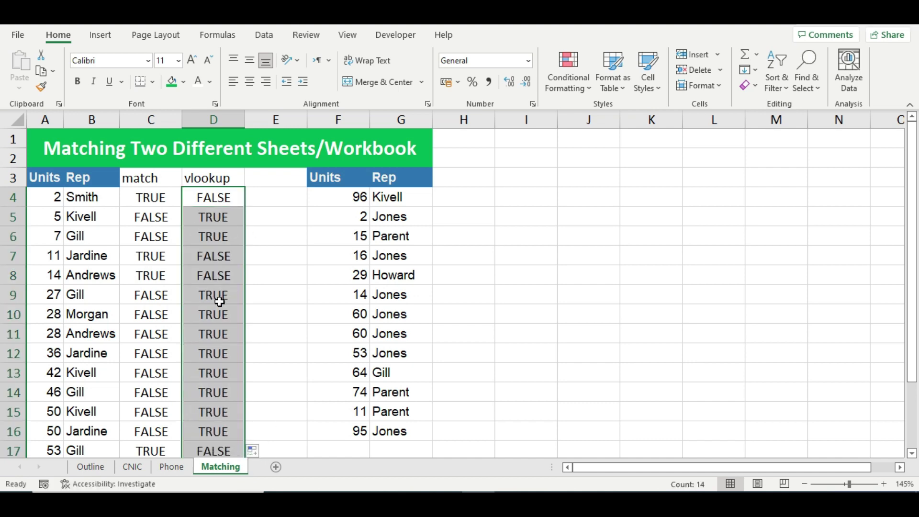